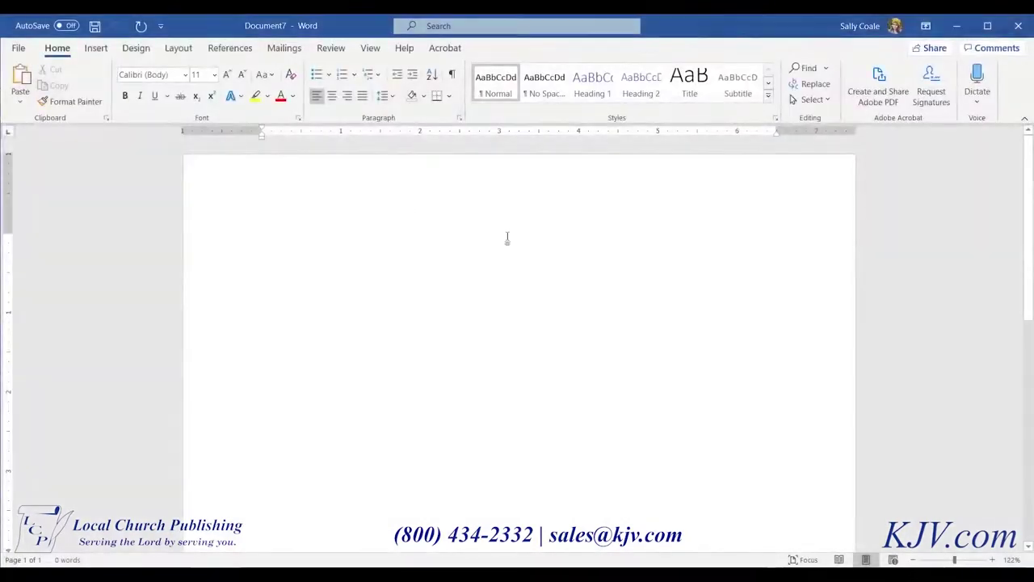
Set the whole document's paper size to a custom 6.5" wide by 3" high
{"action": "left_click", "coordinate": [178, 48]}
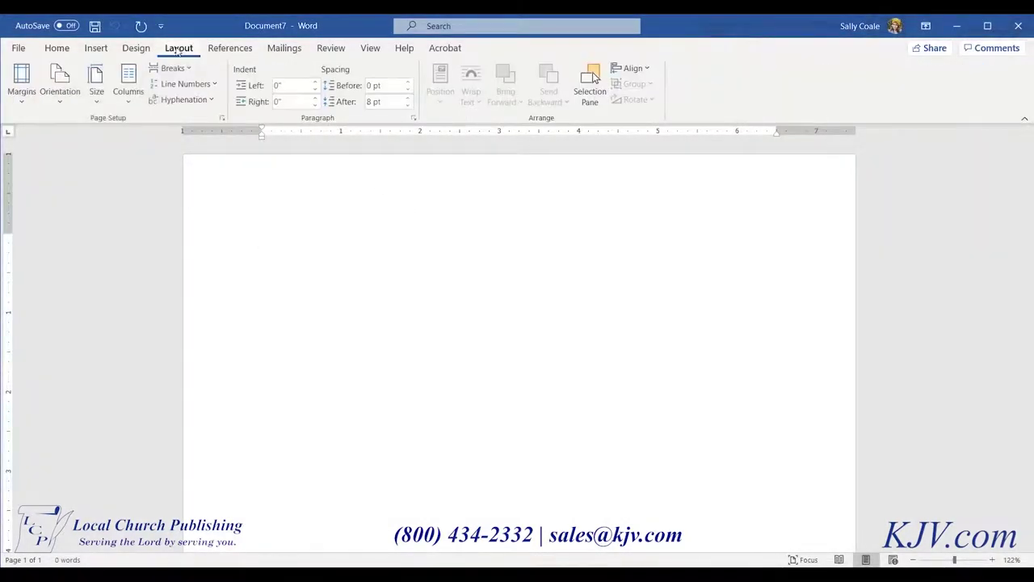
{"action": "left_click", "coordinate": [96, 81]}
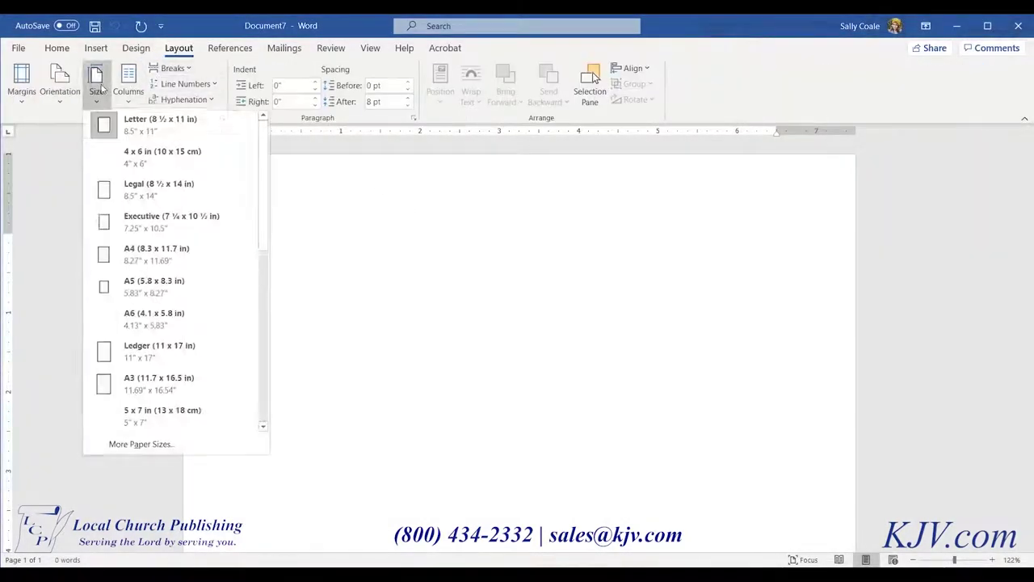
{"action": "left_click", "coordinate": [141, 446]}
{"action": "left_click_drag", "start_coordinate": [461, 175], "coordinate": [409, 181]}
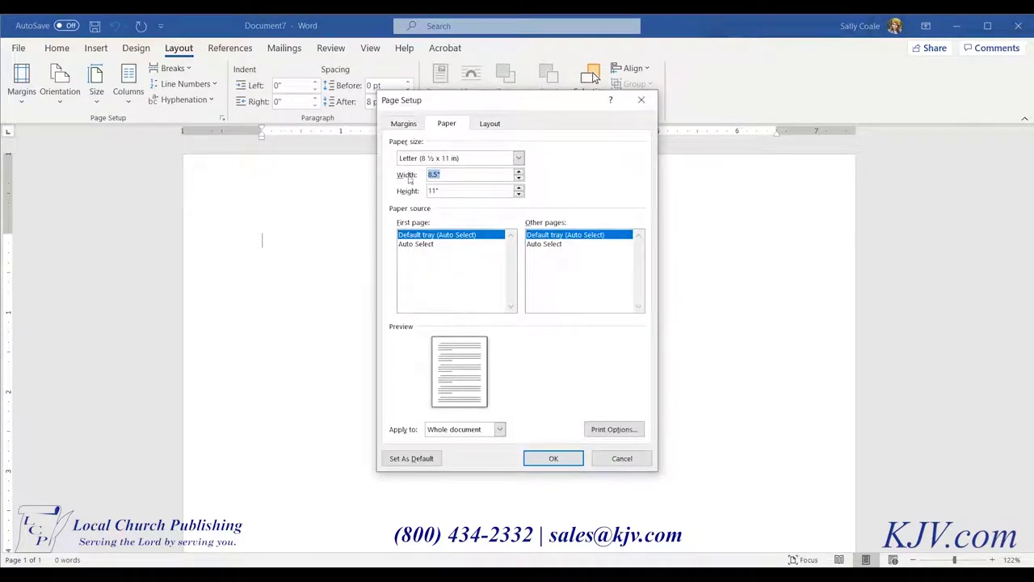
{"action": "type", "text": "6."}
{"action": "left_click_drag", "start_coordinate": [454, 192], "coordinate": [422, 190]}
{"action": "type", "text": "3"}
{"action": "left_click", "coordinate": [554, 459]}
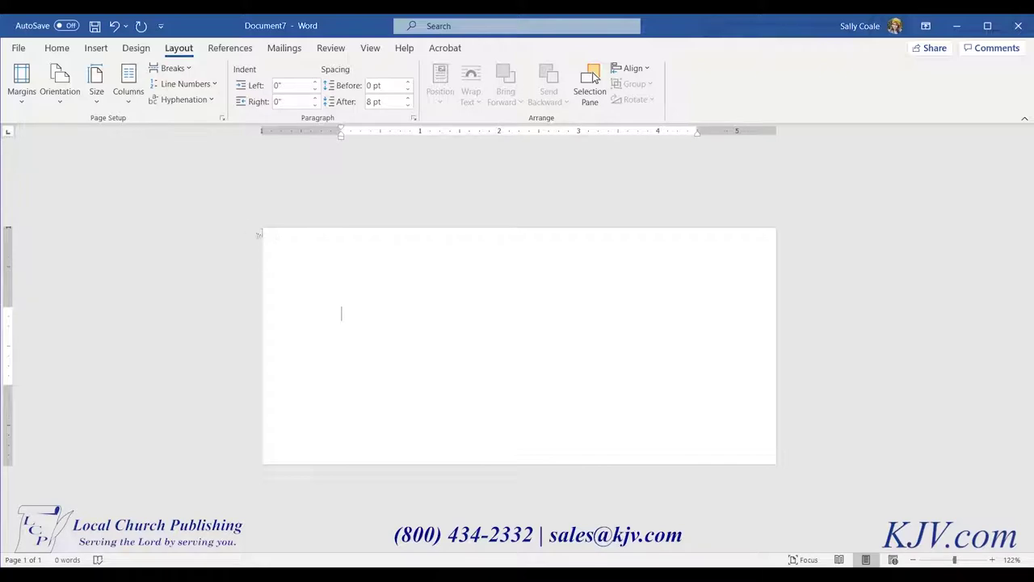
Set the document's custom paper size to 6.5" wide by 3.625" high
{"action": "left_click", "coordinate": [96, 84]}
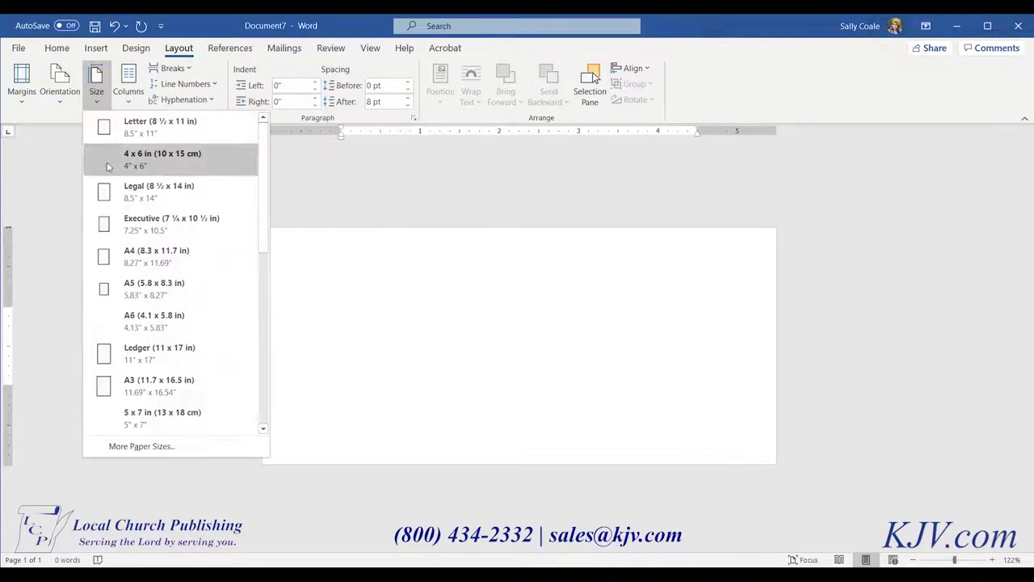
{"action": "left_click", "coordinate": [141, 445]}
{"action": "type", "text": "6.5"}
{"action": "key", "text": "Tab"}
{"action": "type", "text": "3."}
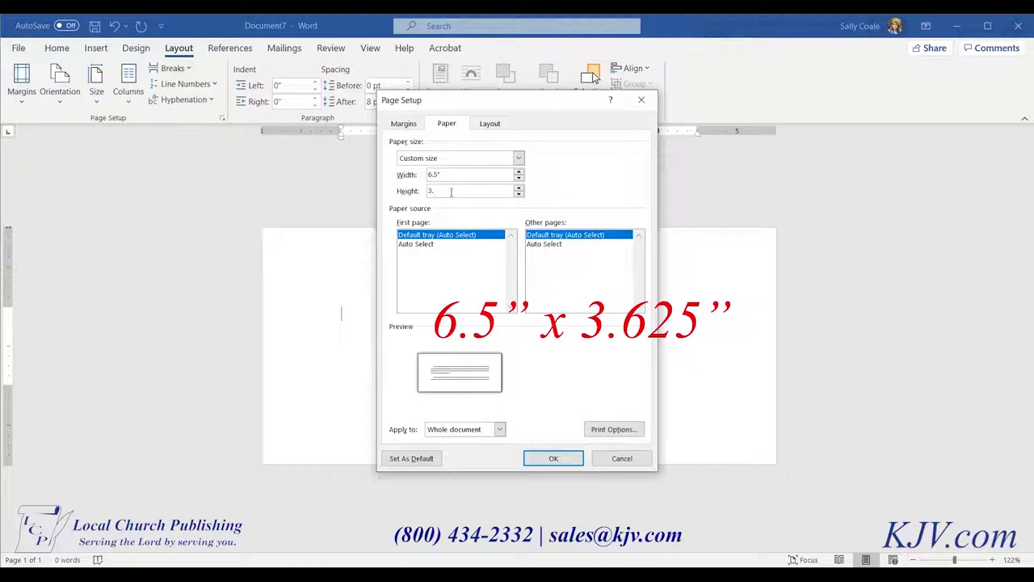
{"action": "type", "text": "625"}
{"action": "left_click", "coordinate": [553, 458]}
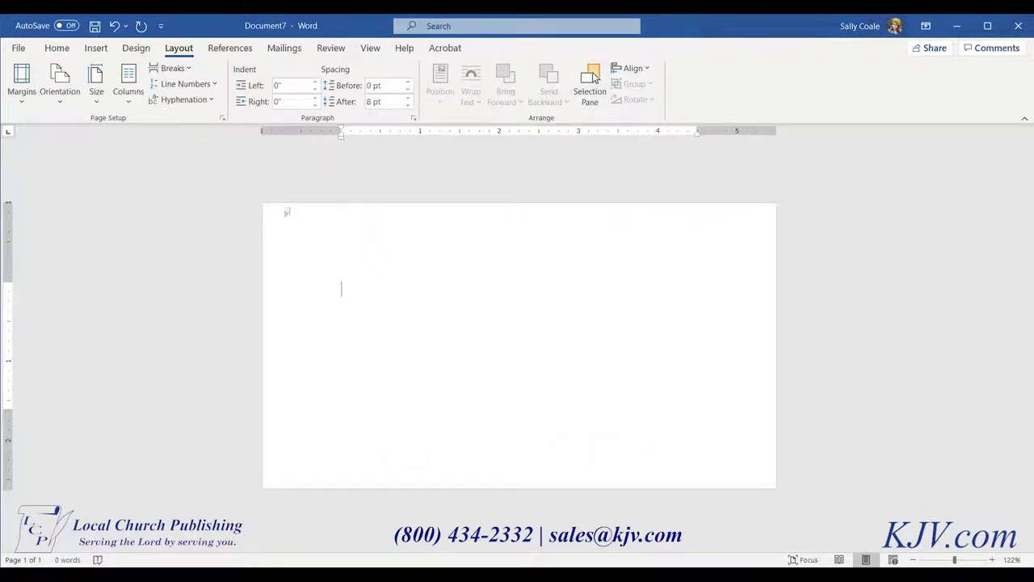
Set custom page margins of .125" on the top, bottom, left and right for the whole document
{"action": "left_click", "coordinate": [22, 81]}
{"action": "left_click", "coordinate": [45, 467]}
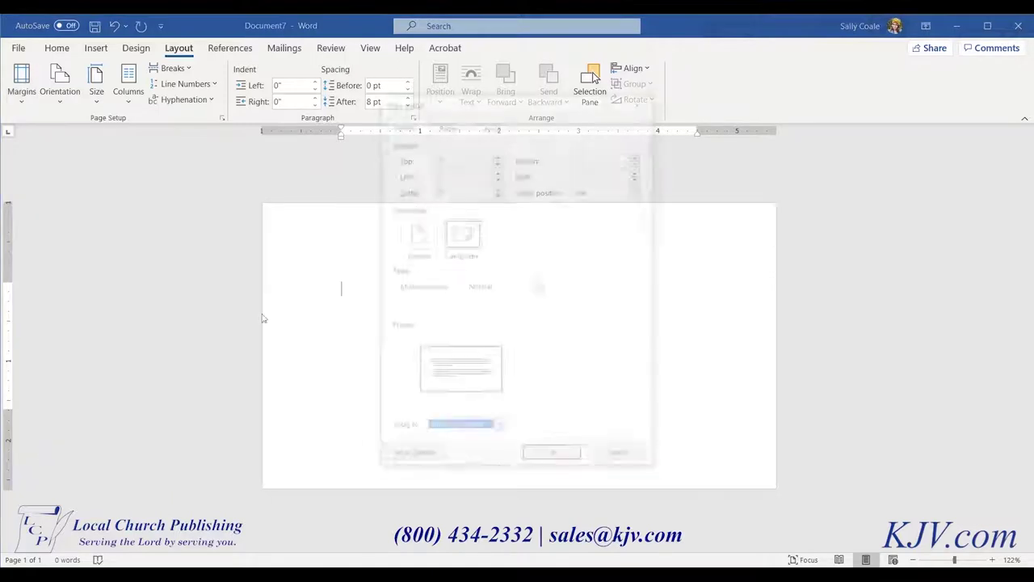
{"action": "type", "text": ".125"}
{"action": "mouse_move", "coordinate": [446, 160]}
{"action": "left_mouse_down"}
{"action": "mouse_move", "coordinate": [425, 157]}
{"action": "mouse_move", "coordinate": [434, 173]}
{"action": "left_mouse_up"}
{"action": "type", "text": ".125"}
{"action": "left_click_drag", "start_coordinate": [585, 158], "coordinate": [564, 174]}
{"action": "type", "text": ".125"}
{"action": "type", "text": ".125"}
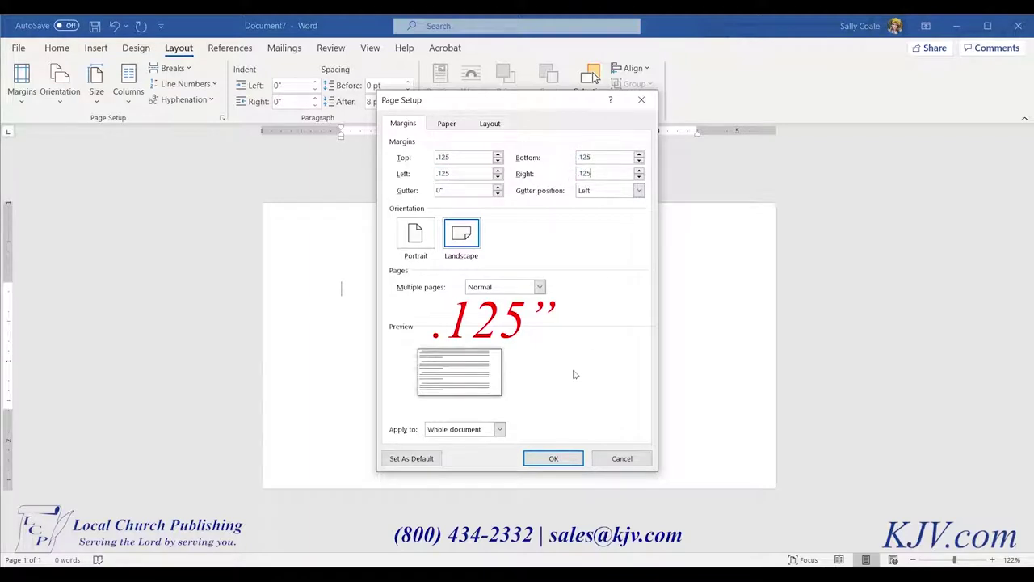
{"action": "left_click", "coordinate": [554, 459]}
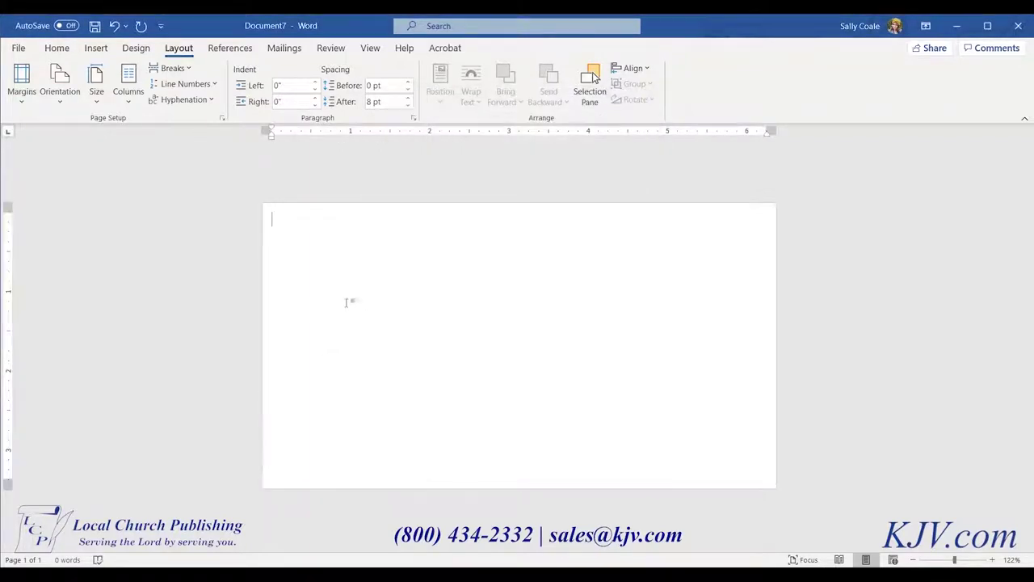
Insert the picture Christmas-gifts3.jpg from the Christmas Offering Envelope Templates folder
{"action": "left_click", "coordinate": [95, 50]}
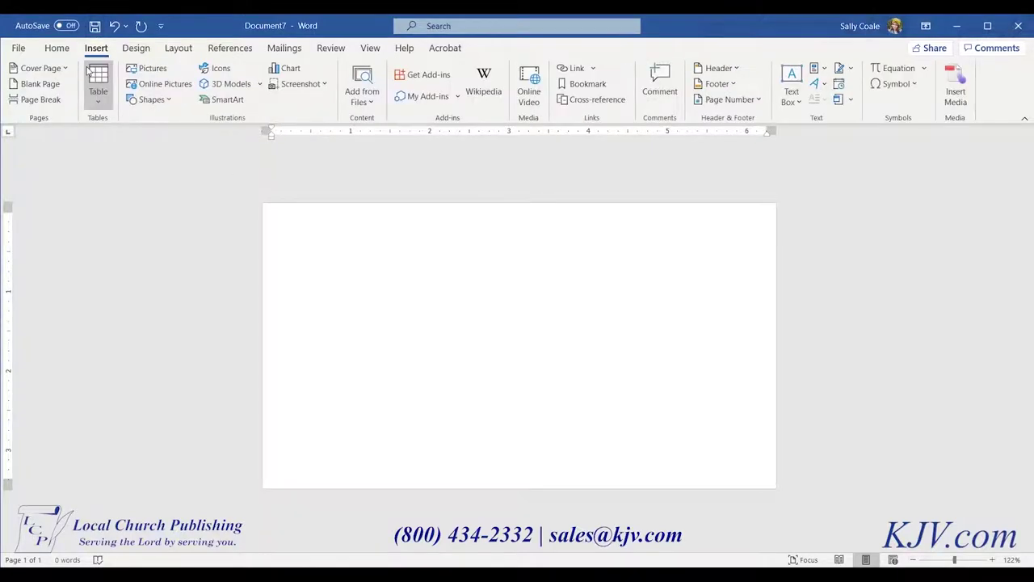
{"action": "left_click", "coordinate": [153, 70]}
{"action": "left_click", "coordinate": [298, 136]}
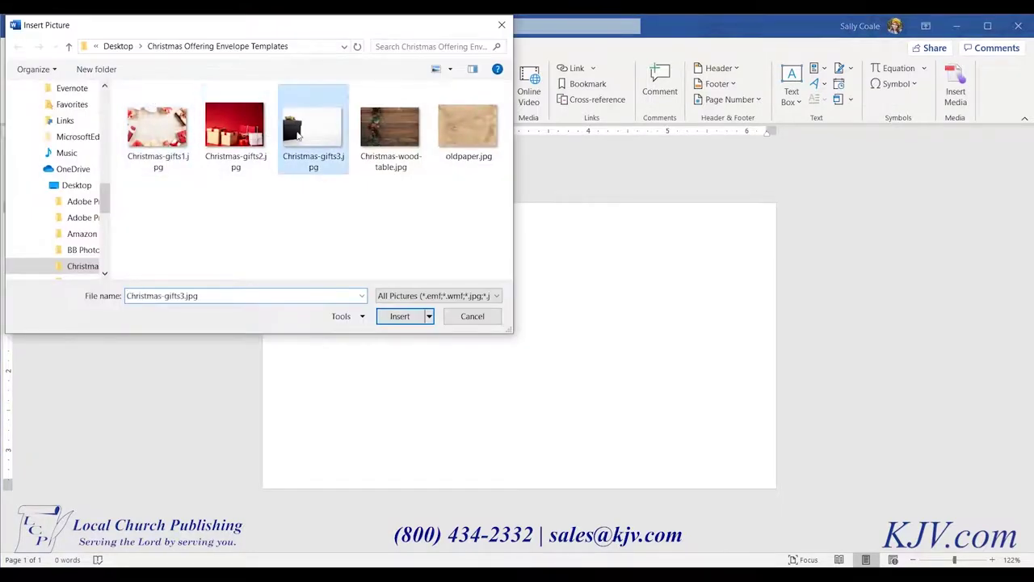
{"action": "left_click", "coordinate": [399, 316]}
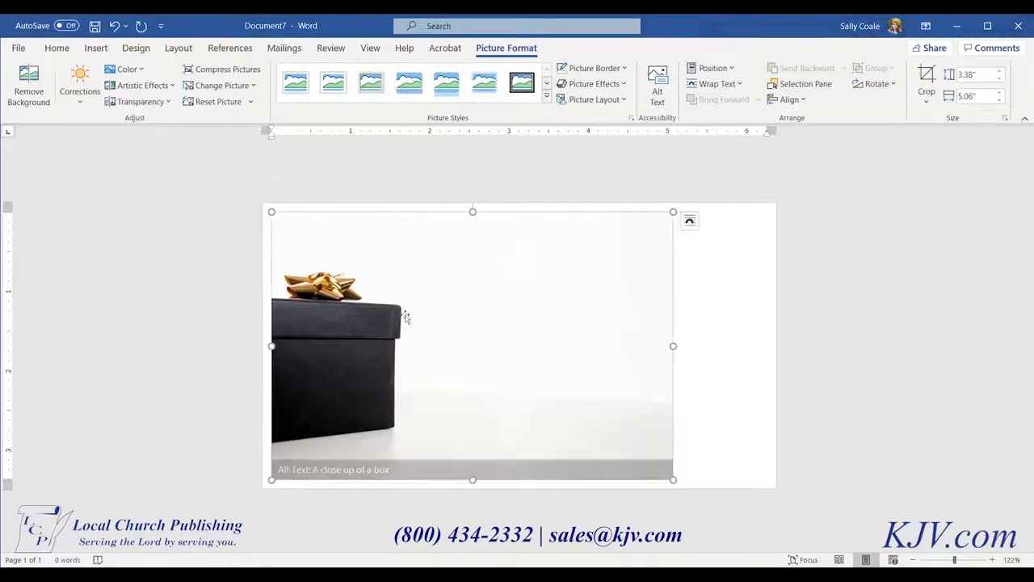
Enlarge the gift box picture proportionally until it spans the page width between the margins
{"action": "left_click", "coordinate": [716, 320]}
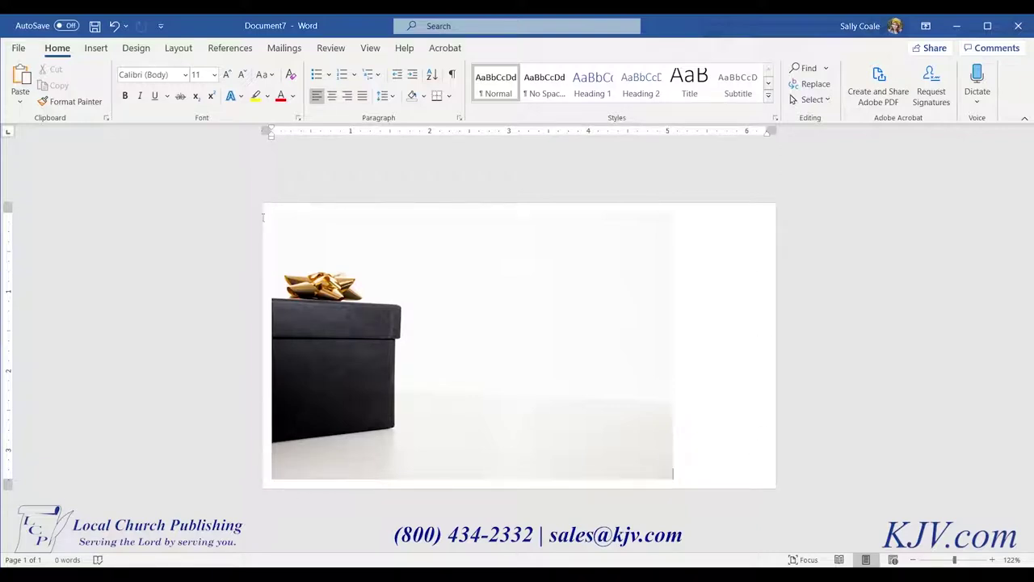
{"action": "left_click", "coordinate": [278, 333]}
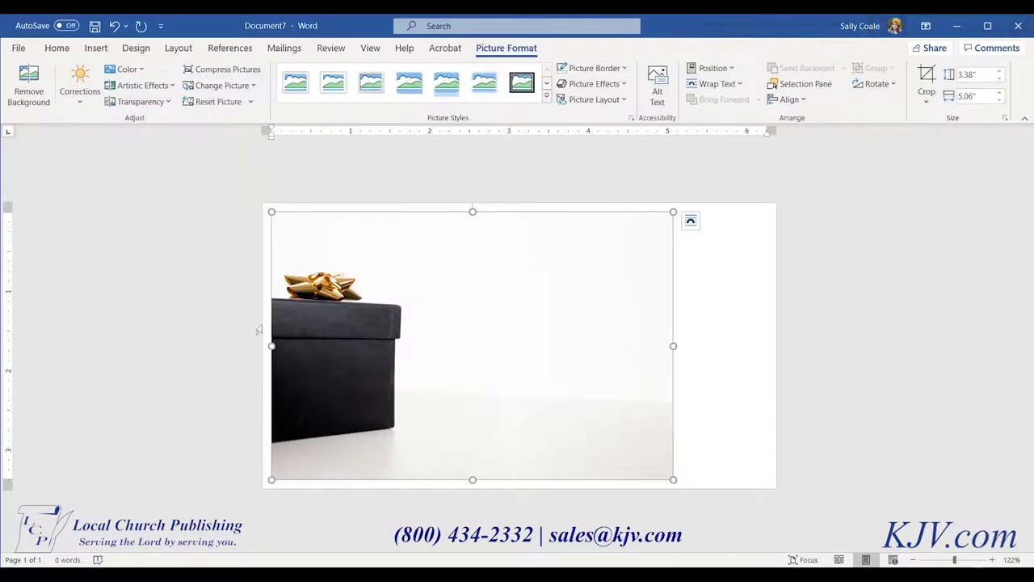
{"action": "left_click", "coordinate": [179, 48]}
{"action": "left_click_drag", "start_coordinate": [672, 479], "coordinate": [768, 517]}
{"action": "left_click_drag", "start_coordinate": [649, 434], "coordinate": [608, 380]}
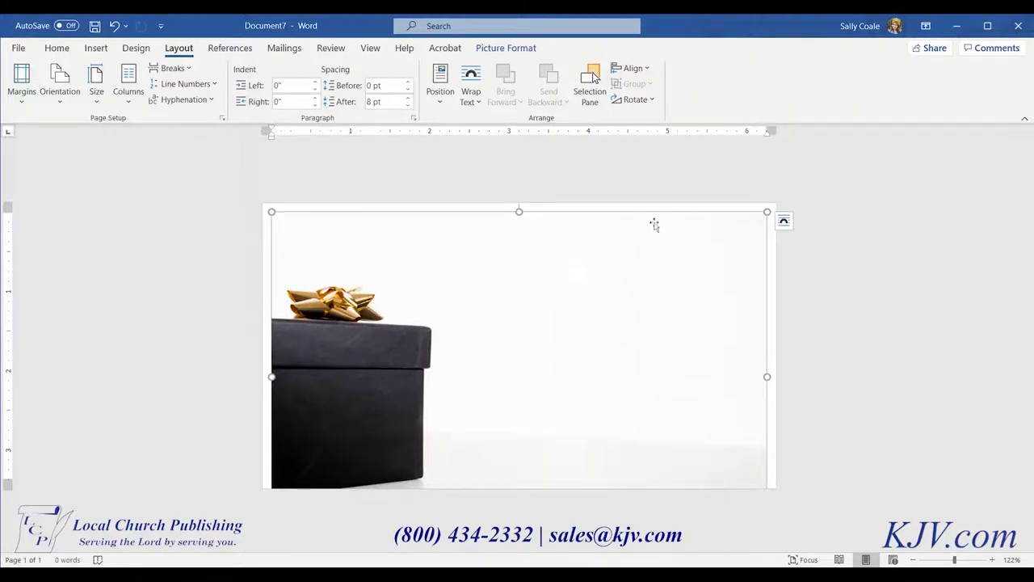
Set the gift box picture's text wrapping to Behind Text and fit it over the whole page, edge to edge
{"action": "left_click", "coordinate": [783, 220]}
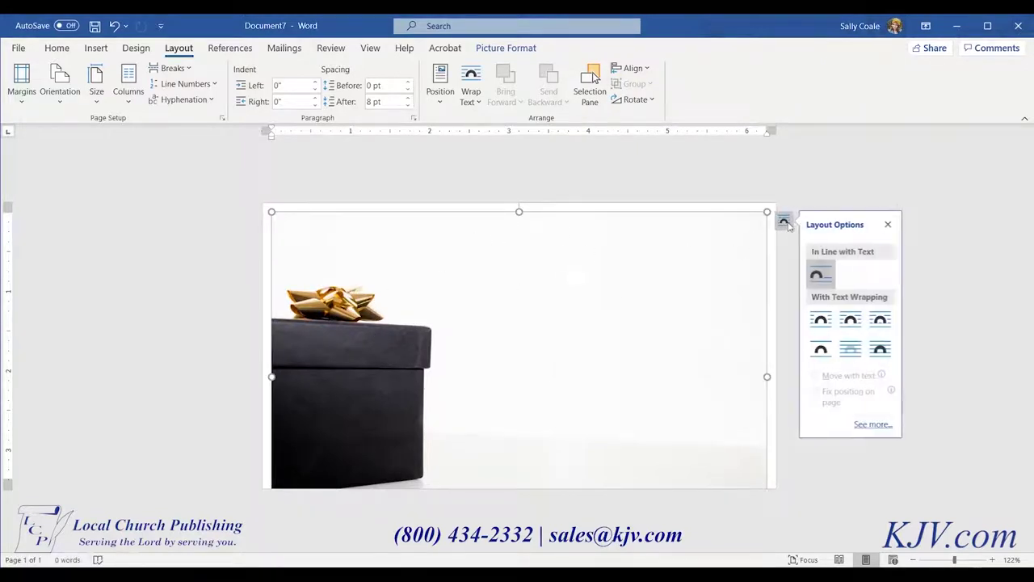
{"action": "left_click", "coordinate": [861, 353]}
{"action": "left_click_drag", "start_coordinate": [471, 336], "coordinate": [409, 309]}
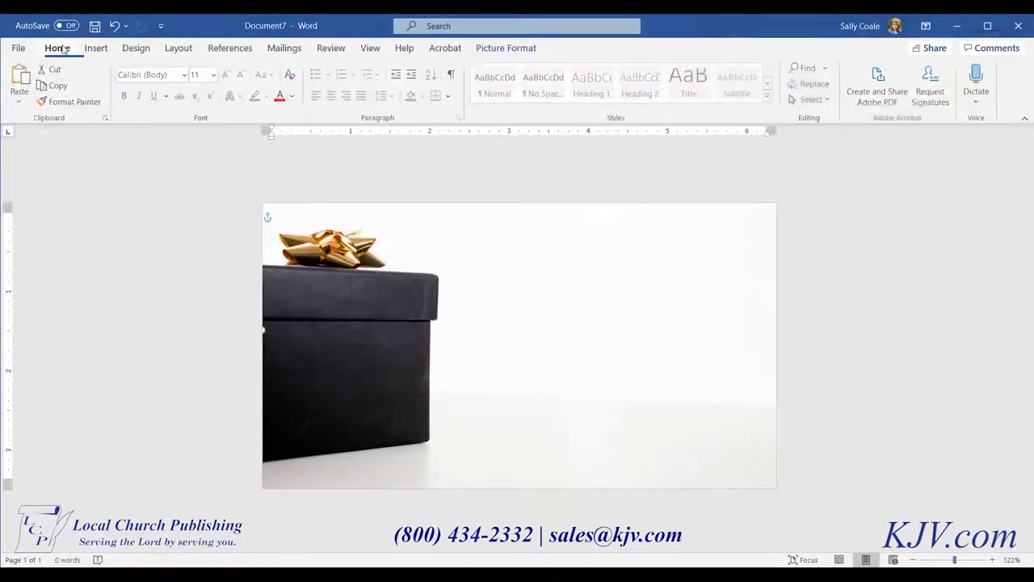
Draw a text box about 3.58" by 0.65" in the page's upper right area and enter "My Christmas Gift"
{"action": "left_click", "coordinate": [106, 51]}
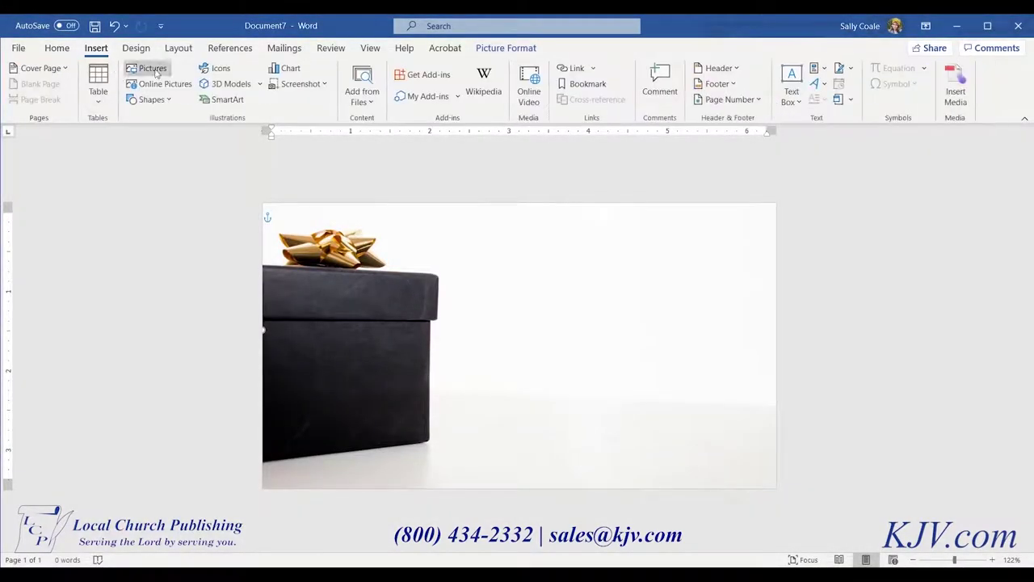
{"action": "left_click", "coordinate": [791, 89]}
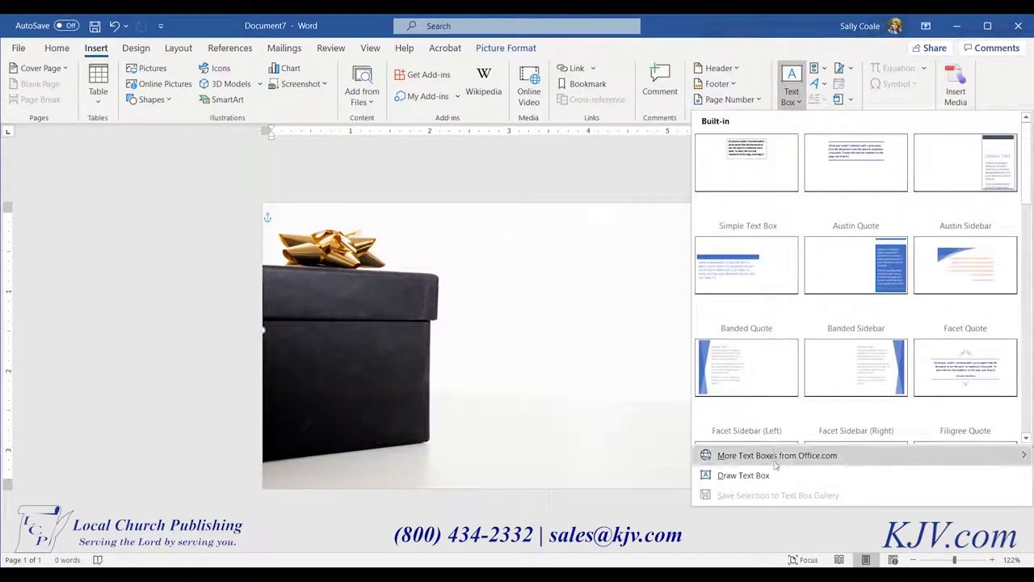
{"action": "left_click", "coordinate": [732, 475]}
{"action": "left_click_drag", "start_coordinate": [470, 223], "coordinate": [754, 275]}
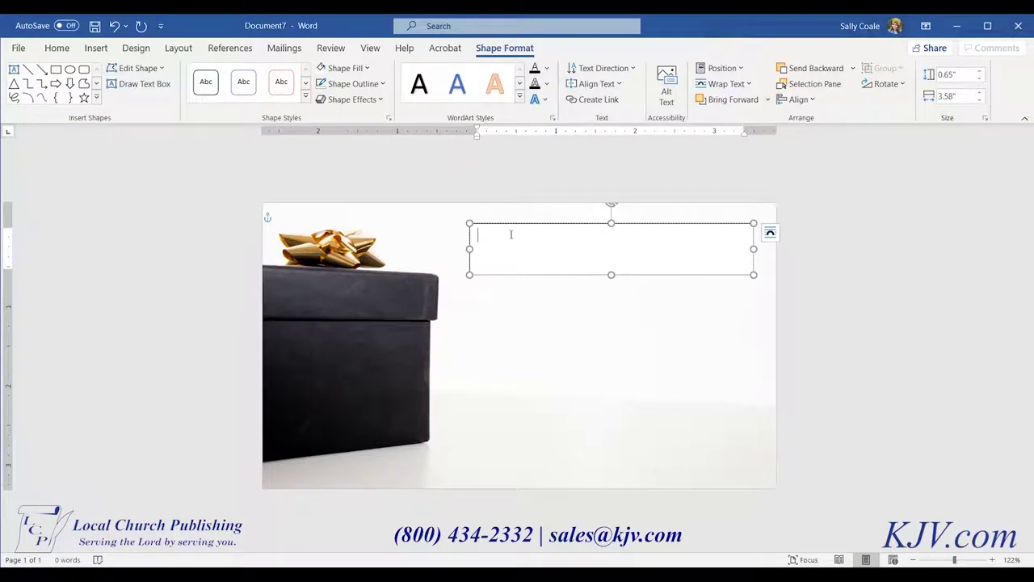
{"action": "type", "text": "My Christmas Gift"}
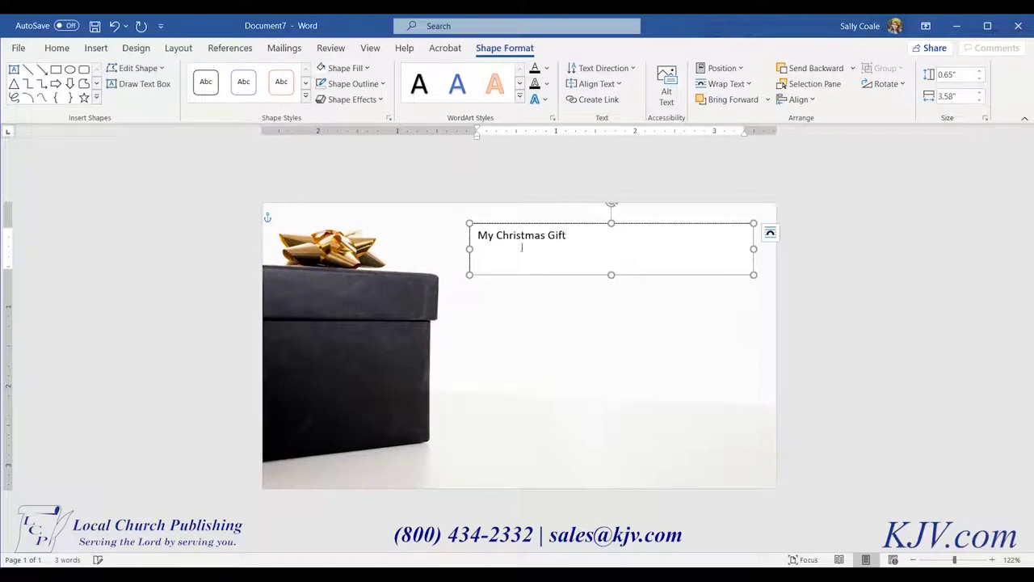
Format the "My Christmas Gift" text in the Spicy Rice font, red, at size 30
{"action": "triple_click", "coordinate": [571, 232]}
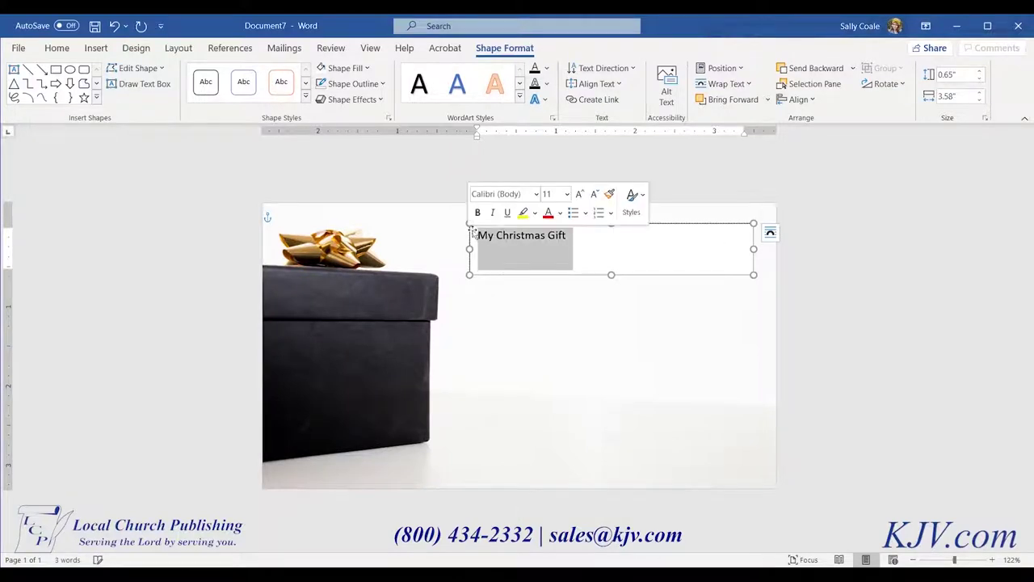
{"action": "left_click", "coordinate": [535, 196]}
{"action": "left_click", "coordinate": [519, 315]}
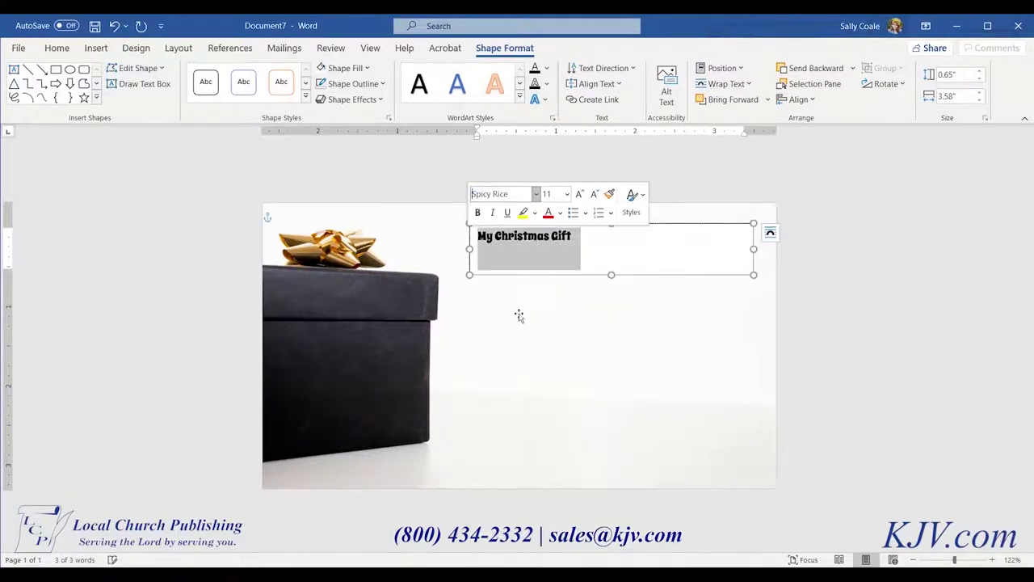
{"action": "left_click", "coordinate": [548, 212]}
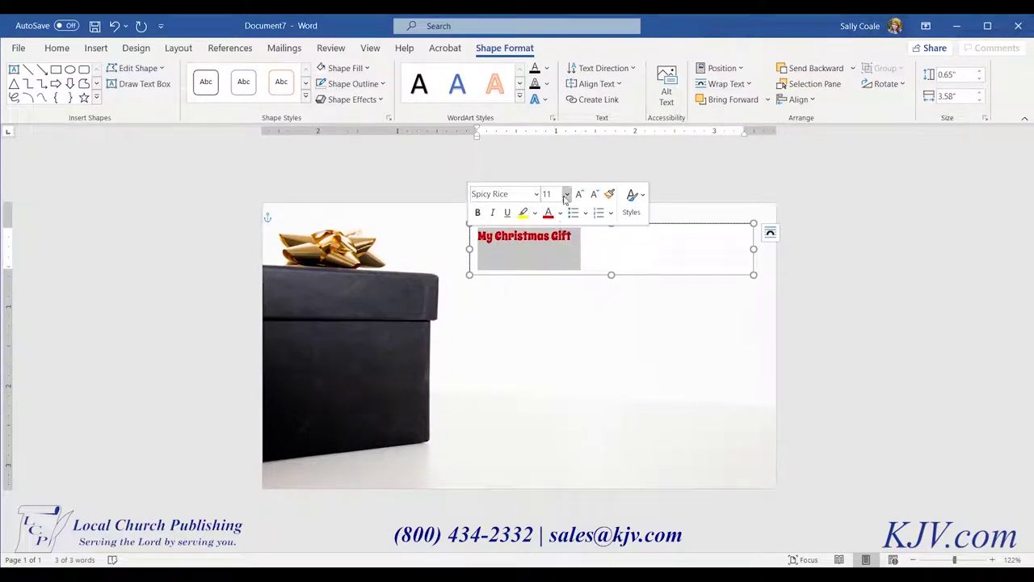
{"action": "left_click", "coordinate": [566, 194]}
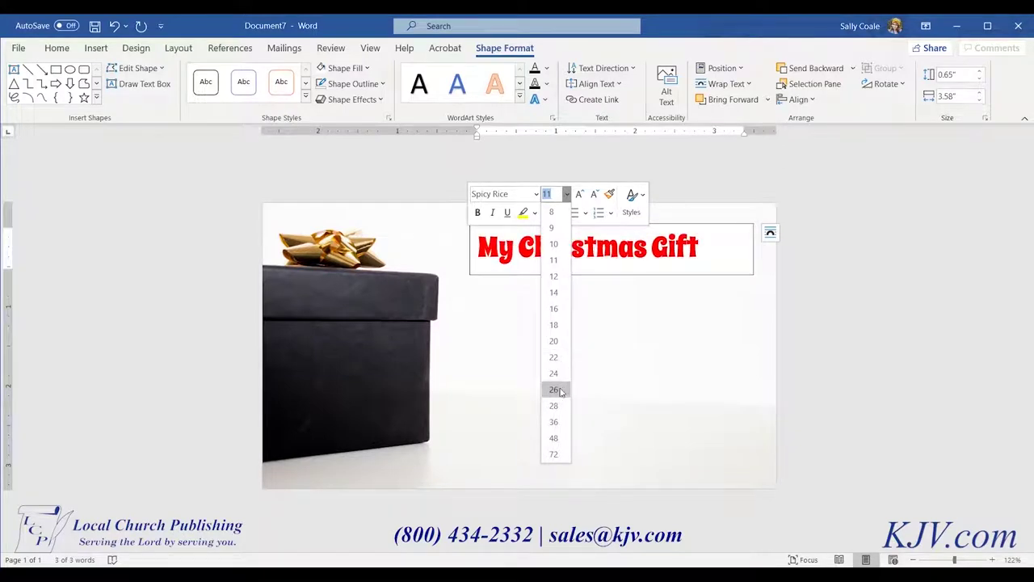
{"action": "type", "text": "30"}
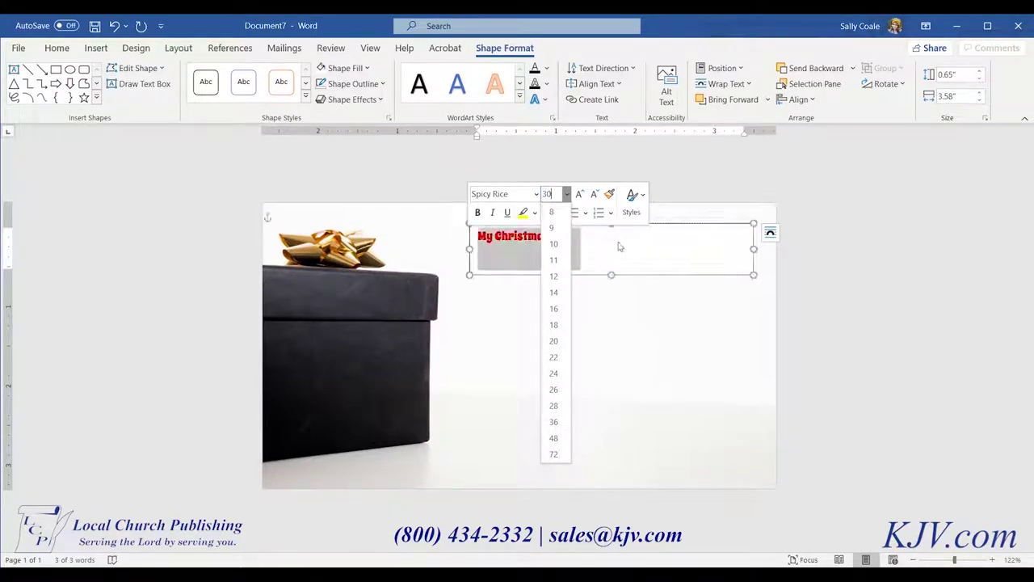
{"action": "key", "text": "Return"}
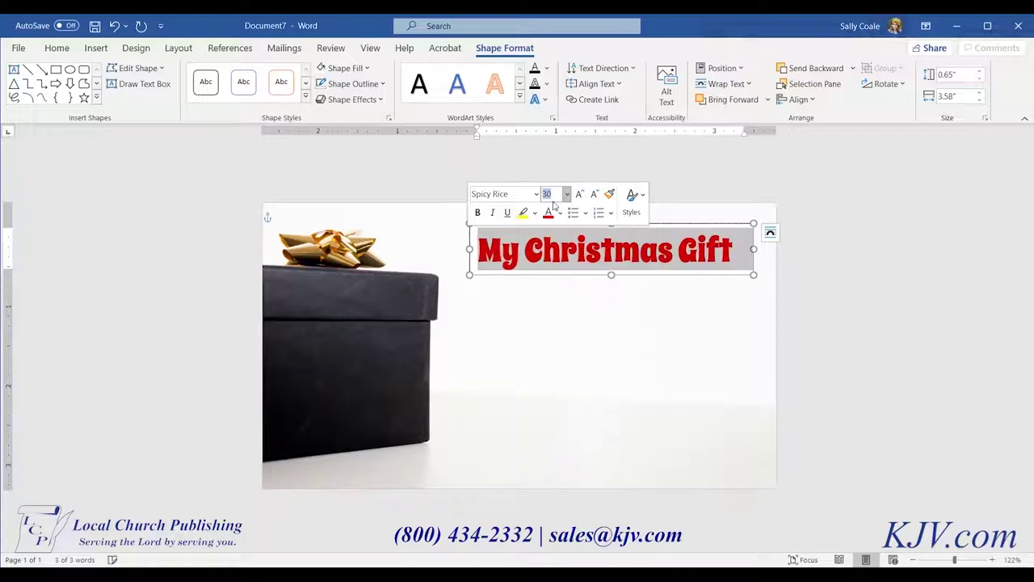
{"action": "left_click", "coordinate": [615, 311]}
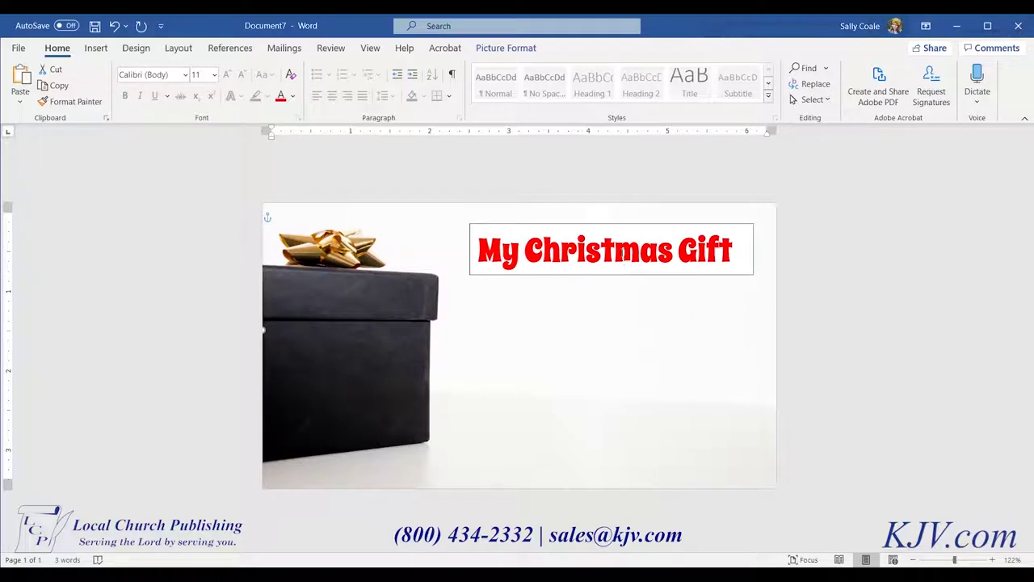
Remove the outline and the fill from the "My Christmas Gift" text box
{"action": "right_click", "coordinate": [635, 227]}
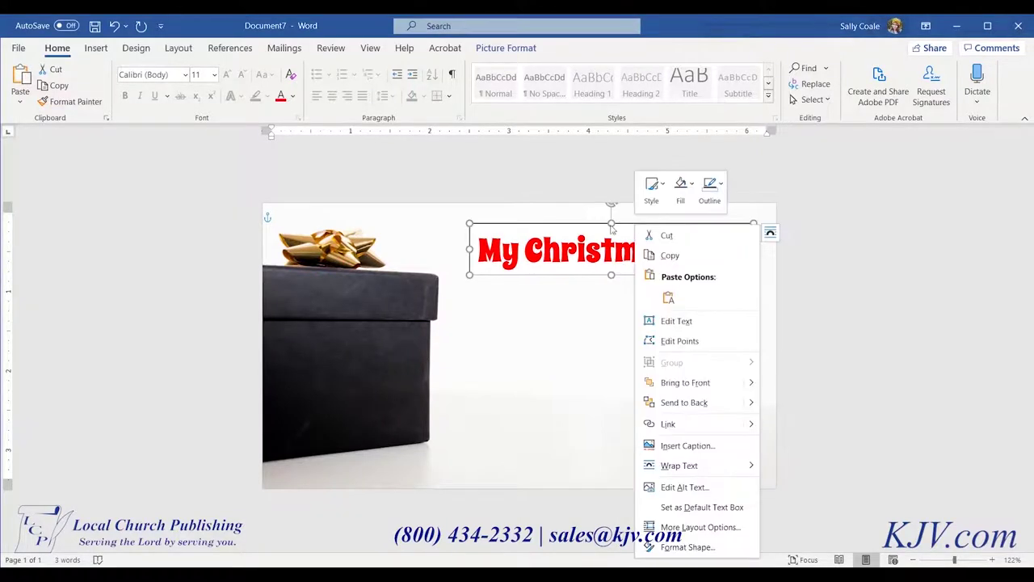
{"action": "left_click", "coordinate": [723, 188]}
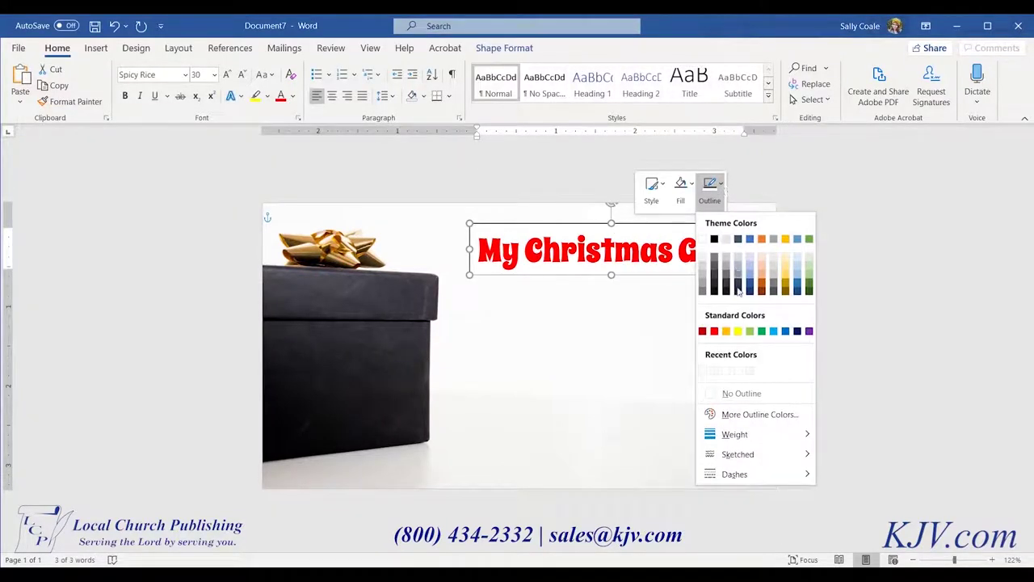
{"action": "left_click", "coordinate": [710, 394]}
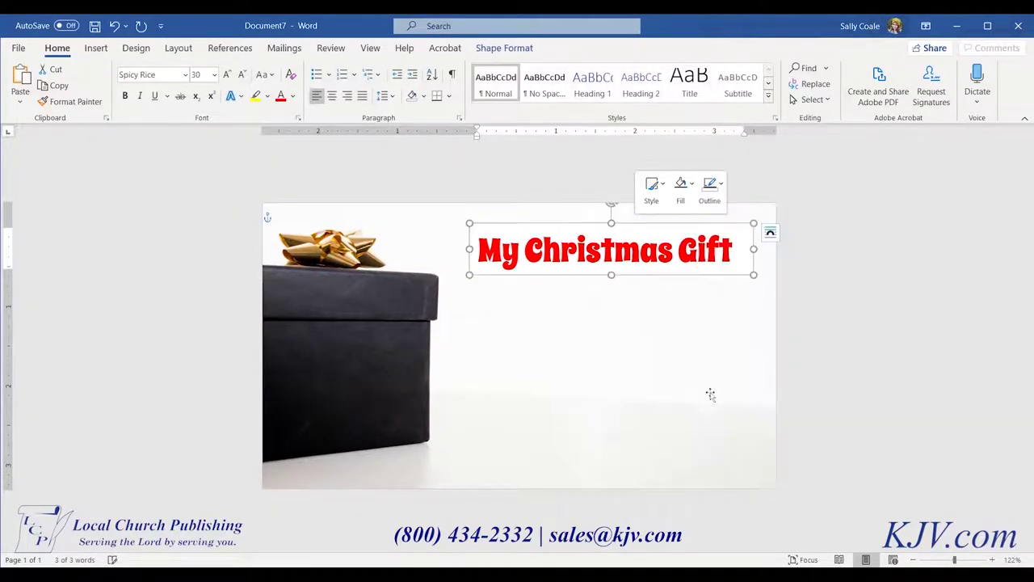
{"action": "left_click", "coordinate": [681, 194]}
{"action": "left_click", "coordinate": [691, 394]}
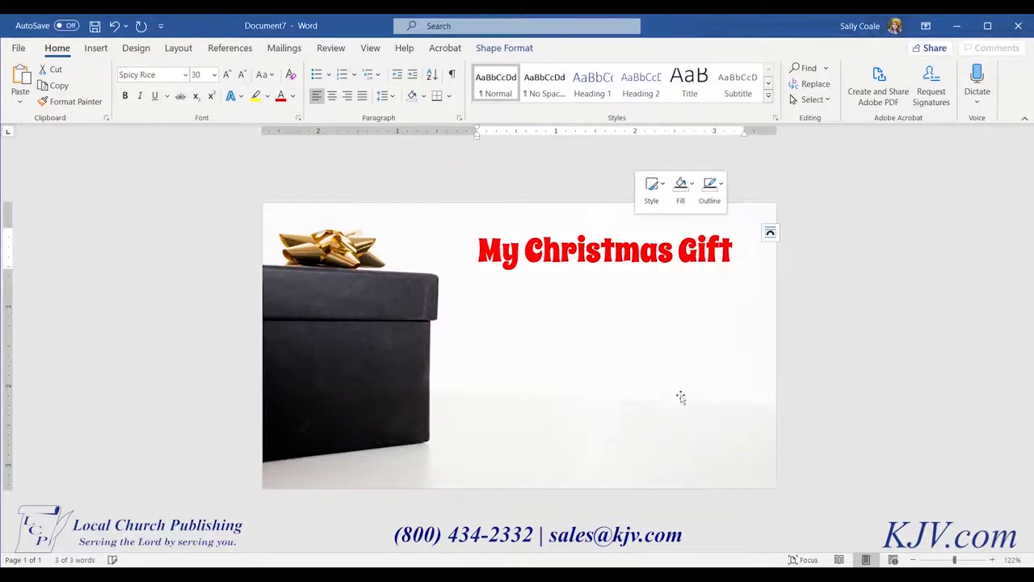
{"action": "left_click", "coordinate": [584, 362]}
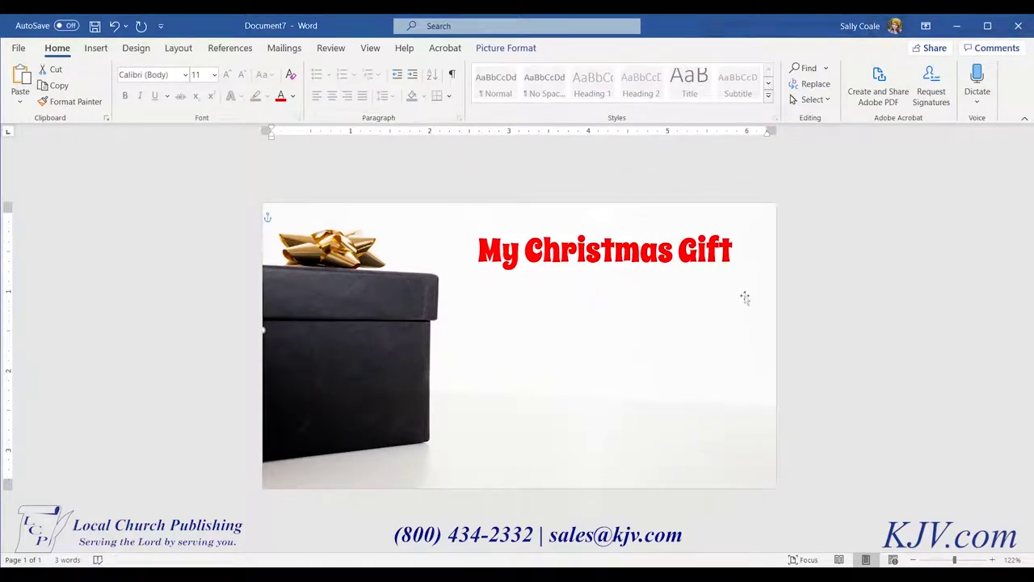
Nudge the "My Christmas Gift" heading slightly right and draw a text box about 2.49" by 0.33" beneath it
{"action": "left_click", "coordinate": [639, 242]}
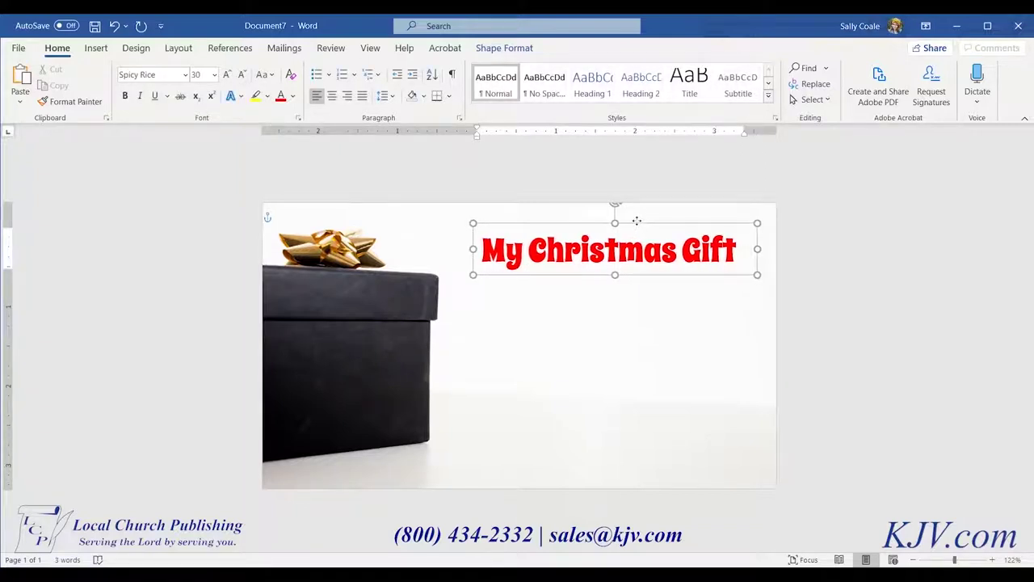
{"action": "left_click", "coordinate": [635, 334]}
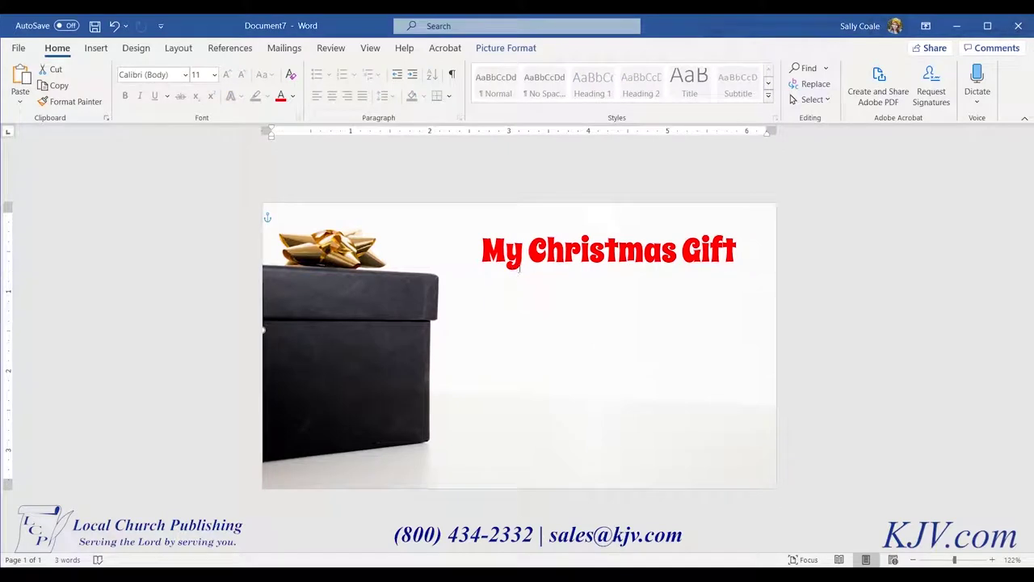
{"action": "left_click", "coordinate": [97, 47]}
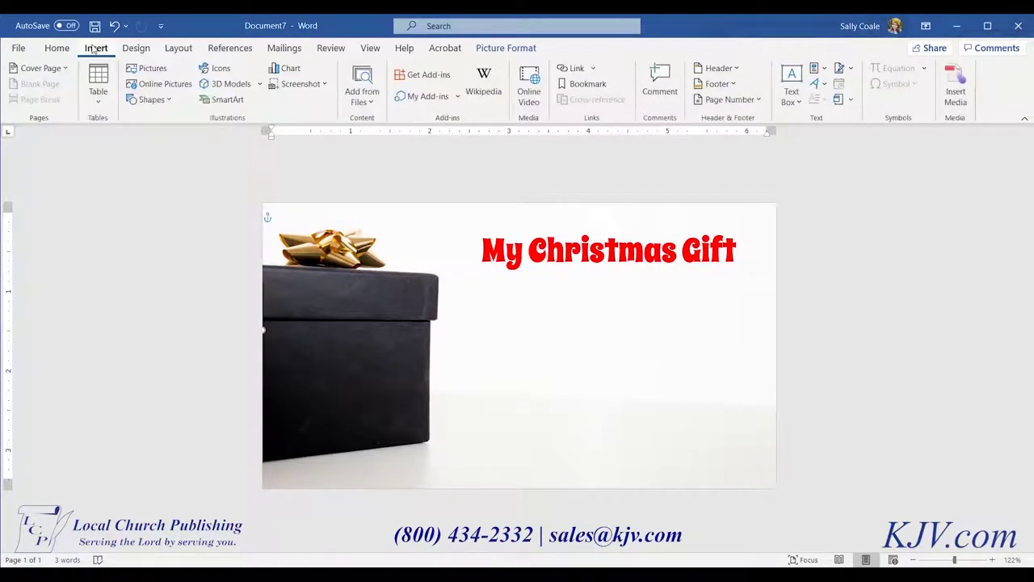
{"action": "left_click", "coordinate": [792, 89]}
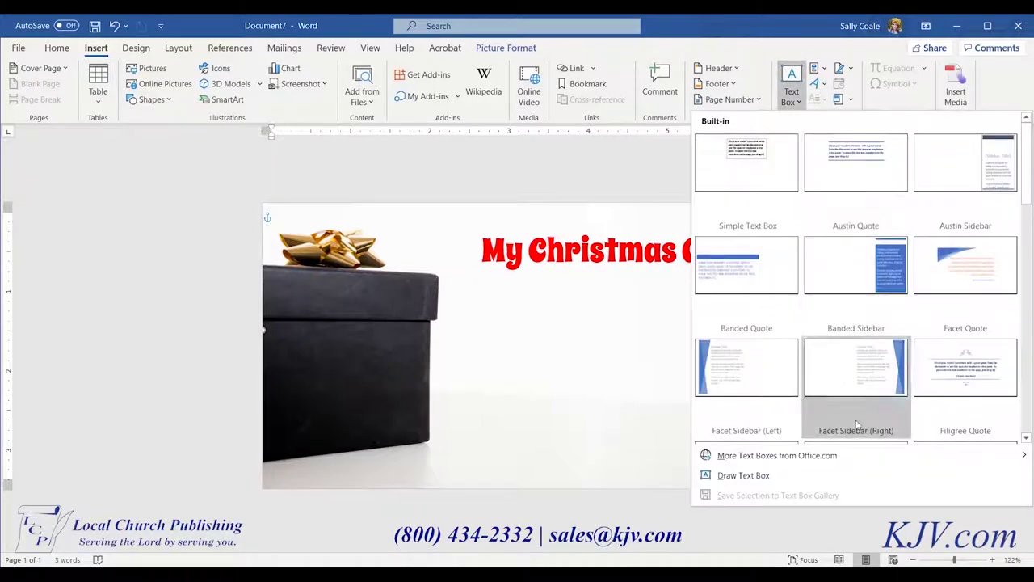
{"action": "left_click", "coordinate": [740, 476]}
{"action": "mouse_move", "coordinate": [485, 283]}
{"action": "left_mouse_down"}
{"action": "mouse_move", "coordinate": [522, 296]}
{"action": "mouse_move", "coordinate": [662, 298]}
{"action": "mouse_move", "coordinate": [684, 311]}
{"action": "left_mouse_up"}
{"action": "left_click_drag", "start_coordinate": [626, 291], "coordinate": [648, 284]}
{"action": "left_click", "coordinate": [663, 347]}
{"action": "left_click", "coordinate": [681, 281]}
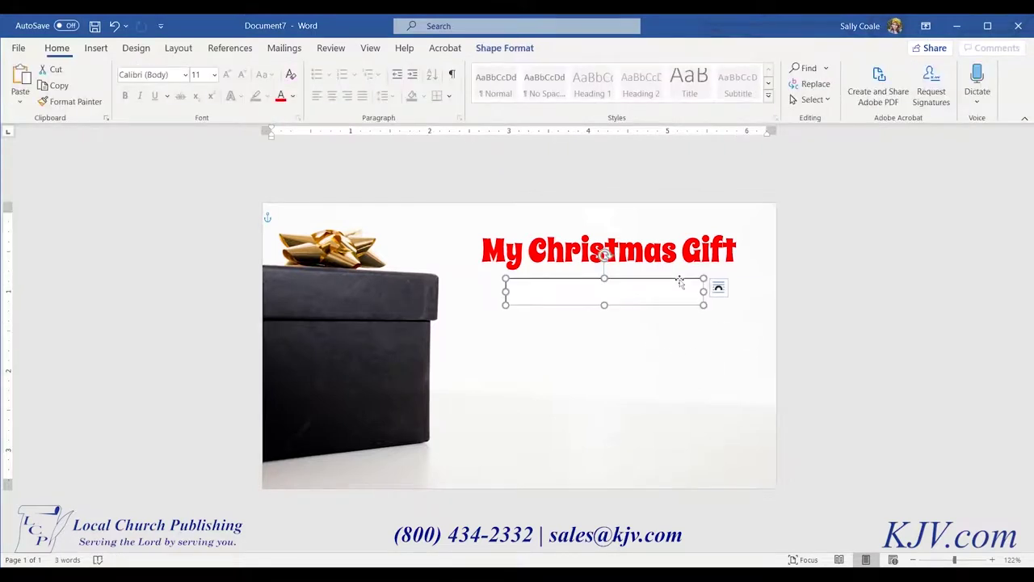
Remove the fill and the outline from the new text box beneath the heading
{"action": "right_click", "coordinate": [679, 280]}
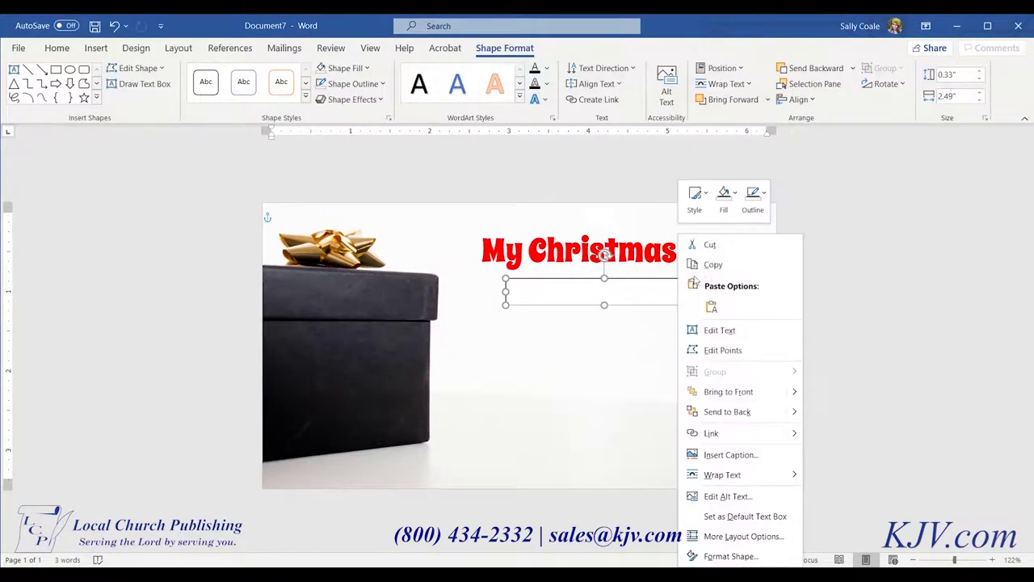
{"action": "left_click", "coordinate": [724, 195]}
{"action": "left_click", "coordinate": [728, 408]}
{"action": "left_click", "coordinate": [752, 196]}
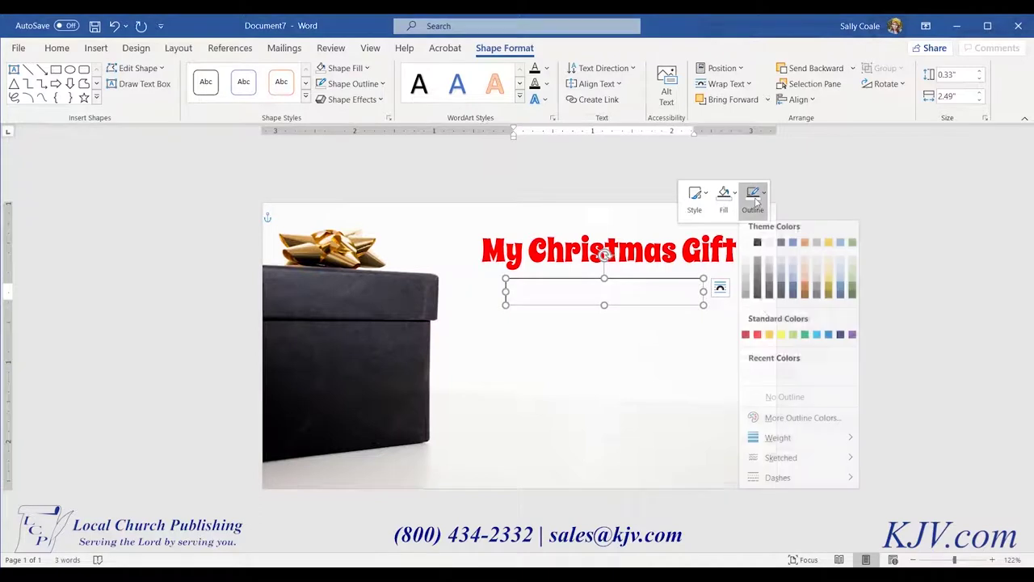
{"action": "left_click", "coordinate": [745, 399]}
Enter "Amount $" in the text box beneath the heading
{"action": "left_click", "coordinate": [635, 296]}
{"action": "left_click", "coordinate": [635, 292]}
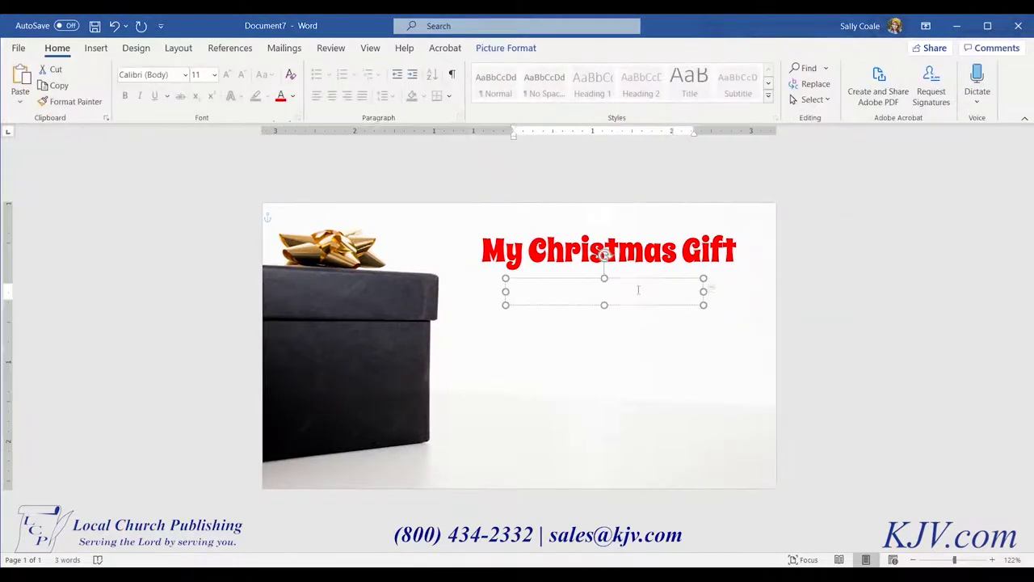
{"action": "type", "text": "A"}
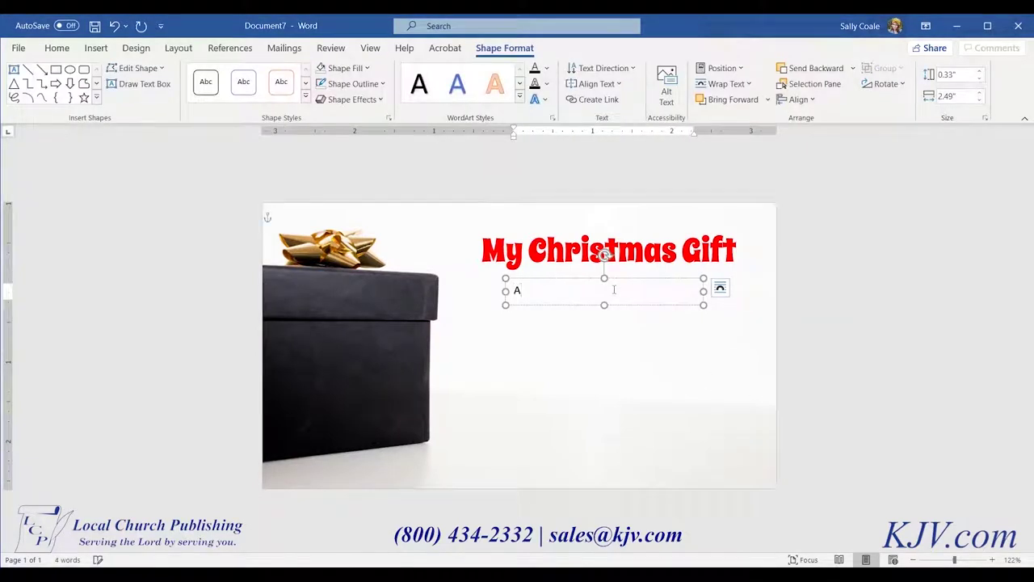
{"action": "type", "text": "mount @"}
Format "Amount $" in red at size 16 and enlarge its text box to about 2.61" by 0.44"
{"action": "left_click_drag", "start_coordinate": [614, 289], "coordinate": [512, 291]}
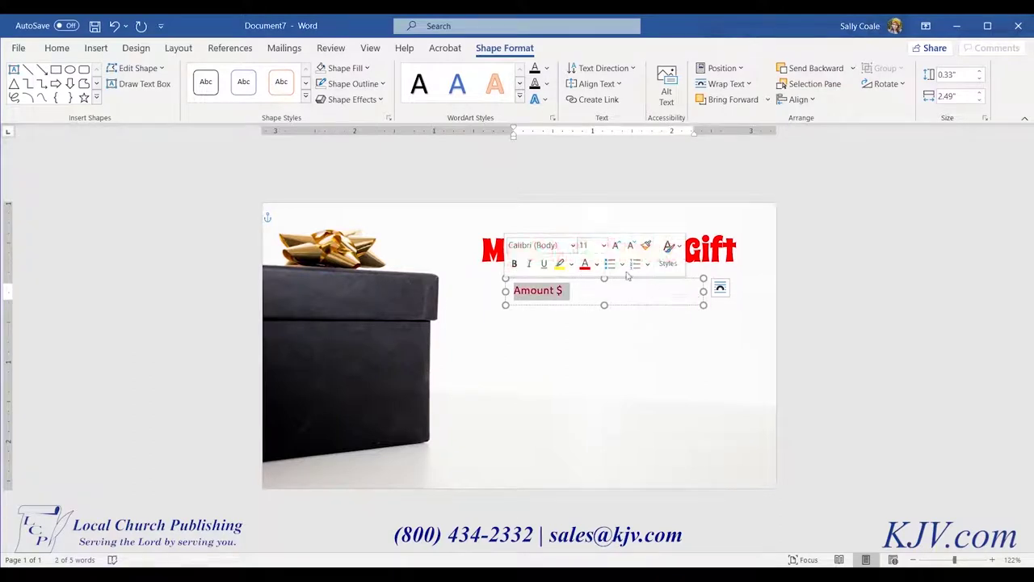
{"action": "left_click", "coordinate": [584, 244]}
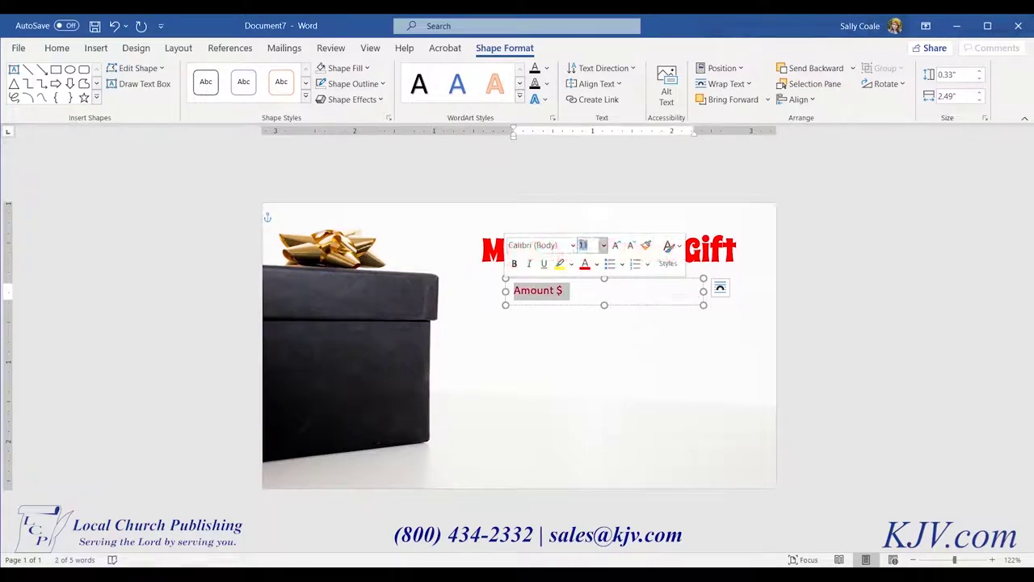
{"action": "left_click", "coordinate": [608, 292]}
{"action": "mouse_move", "coordinate": [604, 305]}
{"action": "left_mouse_down"}
{"action": "mouse_move", "coordinate": [622, 312]}
{"action": "mouse_move", "coordinate": [605, 313]}
{"action": "left_mouse_up"}
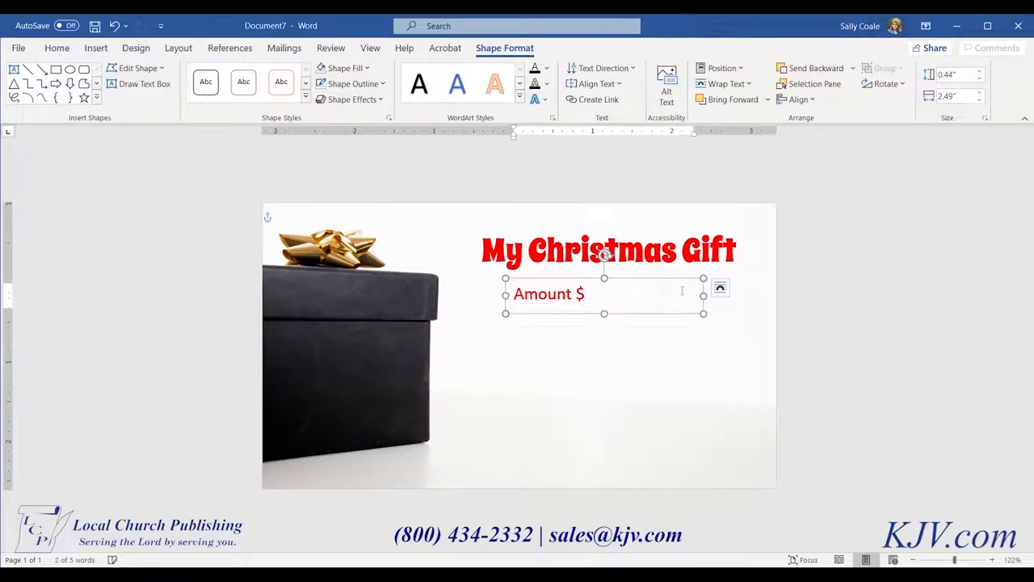
{"action": "mouse_move", "coordinate": [704, 295]}
{"action": "left_mouse_down"}
{"action": "mouse_move", "coordinate": [692, 293]}
{"action": "mouse_move", "coordinate": [712, 296]}
{"action": "left_mouse_up"}
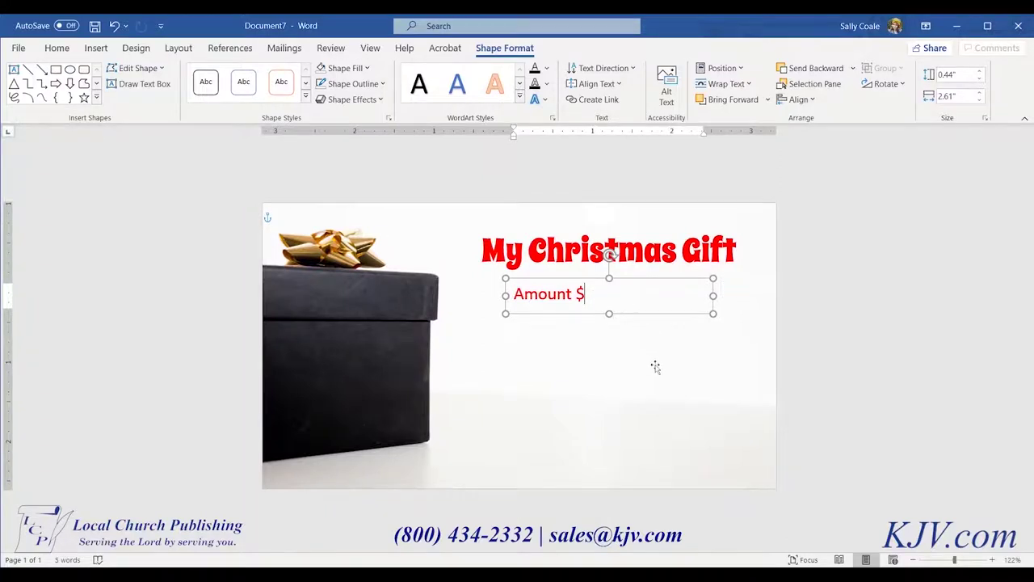
Try to add a write-in line of underscores after "Amount $"
{"action": "left_click", "coordinate": [656, 364]}
{"action": "left_click", "coordinate": [596, 296]}
{"action": "left_click", "coordinate": [594, 315]}
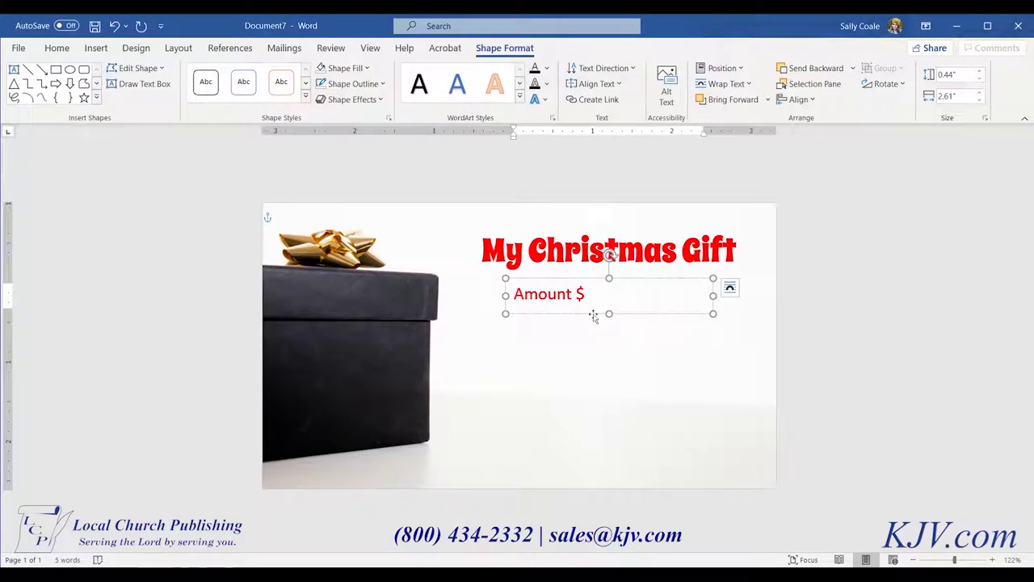
{"action": "type", "text": "____________"}
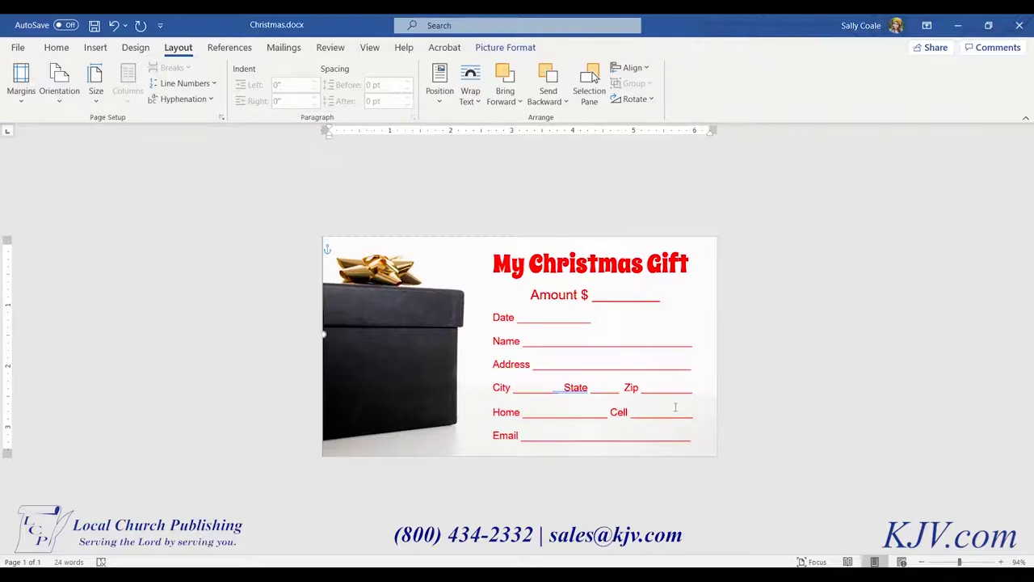
Examine the finished Christmas.docx envelope, checking how each field's text box and underscore write-in line is set up
{"action": "left_click", "coordinate": [698, 382]}
{"action": "left_click", "coordinate": [695, 366]}
{"action": "left_click", "coordinate": [692, 437]}
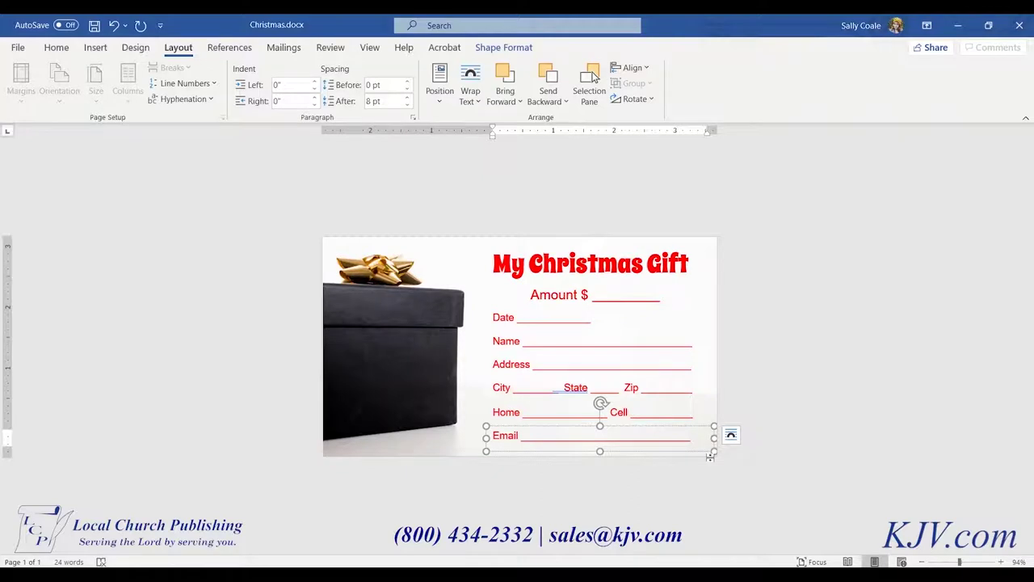
{"action": "type", "text": "_"}
{"action": "key", "text": "BackSpace"}
{"action": "left_click", "coordinate": [637, 366]}
{"action": "left_click", "coordinate": [558, 365]}
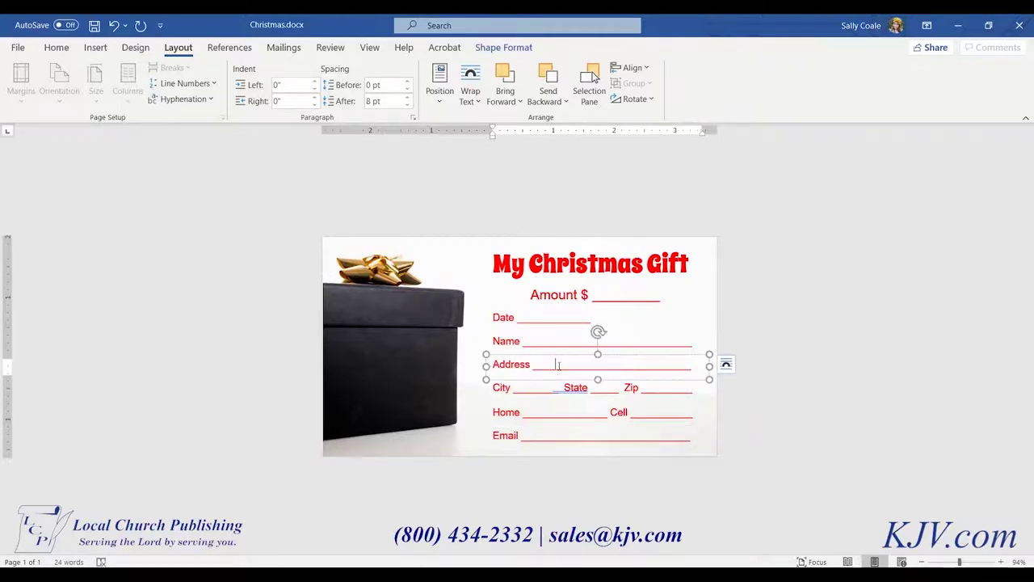
{"action": "left_click", "coordinate": [542, 317]}
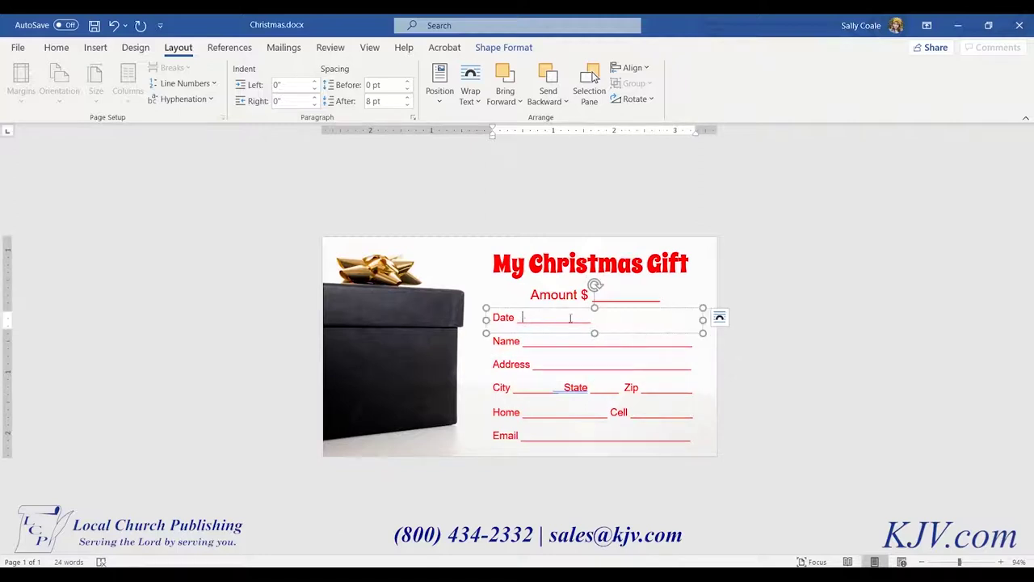
{"action": "left_click", "coordinate": [614, 361]}
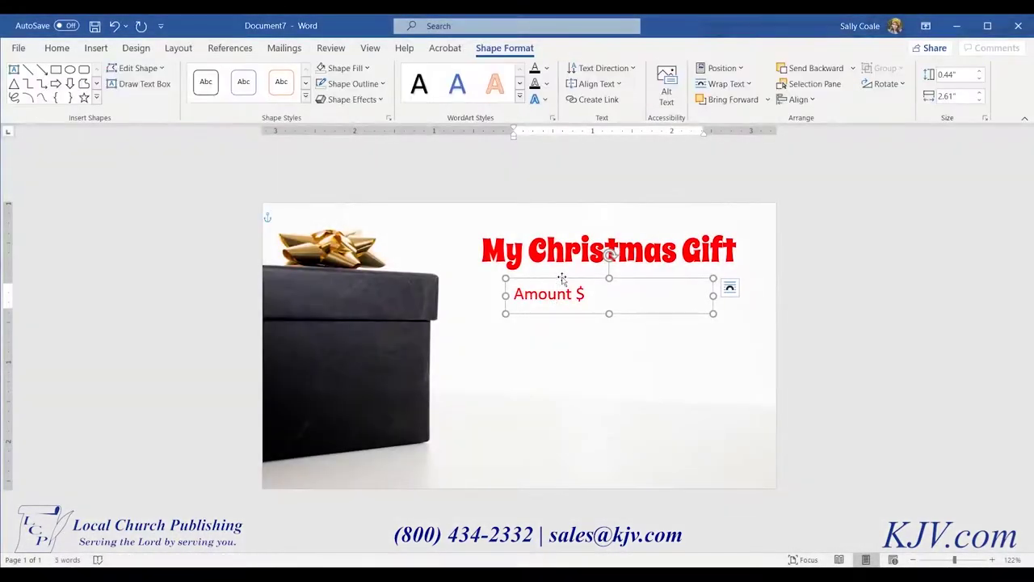
Back in Document7, duplicate the "Amount $" text box directly below it and replace the copy's text with "Date"
{"action": "left_click", "coordinate": [561, 279]}
{"action": "key", "text": "ctrl+v"}
{"action": "left_click_drag", "start_coordinate": [609, 301], "coordinate": [503, 325]}
{"action": "triple_click", "coordinate": [572, 323]}
{"action": "left_click", "coordinate": [592, 324]}
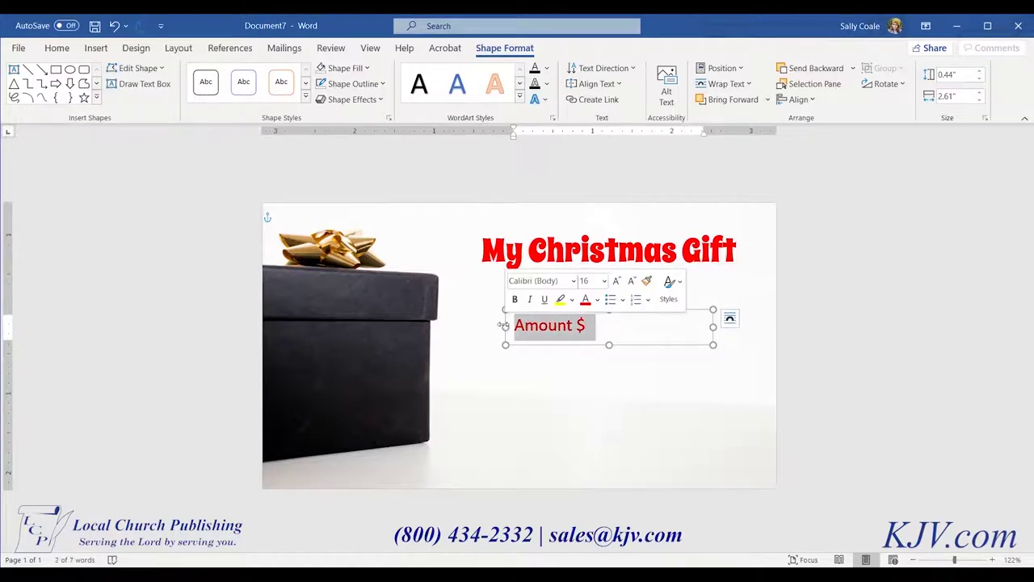
{"action": "type", "text": "Date"}
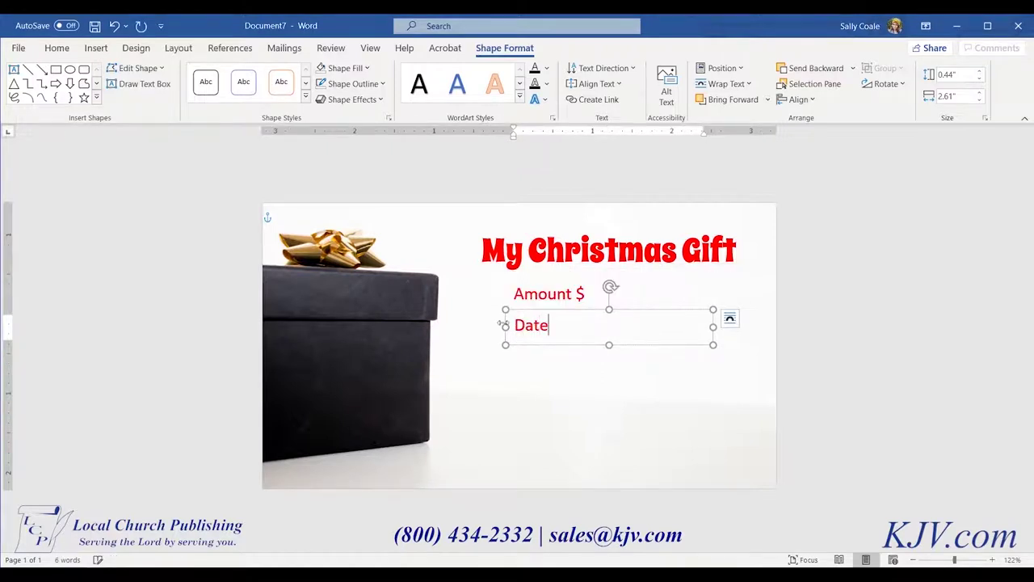
Set the "Date" text to size 12 and shrink its text box to about 2.1" by 0.29"
{"action": "left_click_drag", "start_coordinate": [566, 318], "coordinate": [508, 325]}
{"action": "left_click", "coordinate": [608, 283]}
{"action": "left_click", "coordinate": [595, 366]}
{"action": "left_click", "coordinate": [577, 337]}
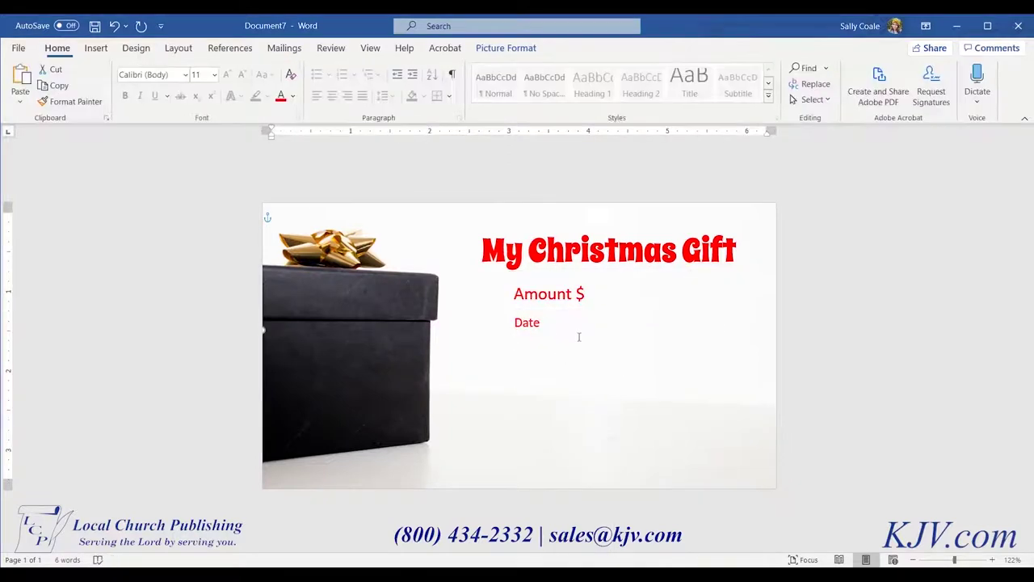
{"action": "left_click", "coordinate": [578, 310]}
{"action": "left_click_drag", "start_coordinate": [609, 345], "coordinate": [608, 331]}
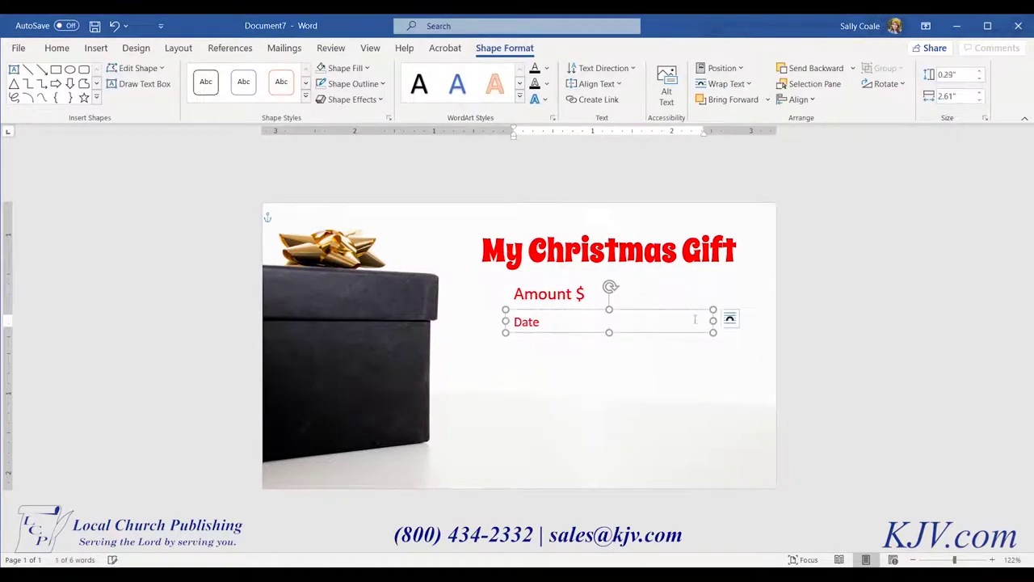
{"action": "left_click_drag", "start_coordinate": [712, 320], "coordinate": [672, 321]}
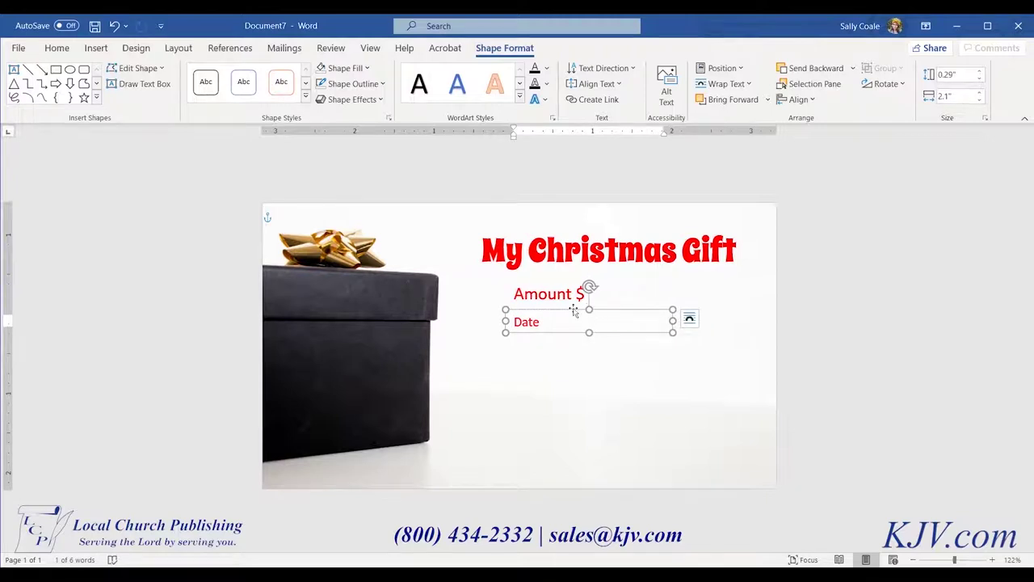
Stack two copies of the "Date" text box beneath it and label them "Name" and "Address"
{"action": "left_click_drag", "start_coordinate": [575, 313], "coordinate": [558, 358]}
{"action": "type", "text": "Name"}
{"action": "double_click", "coordinate": [549, 367]}
{"action": "key", "text": "BackSpace"}
{"action": "type", "text": "Address"}
Duplicate the "Address" text box below, enter City, State and Zip separated by tabs, and widen the box to about 3.17"
{"action": "left_click_drag", "start_coordinate": [559, 364], "coordinate": [559, 388]}
{"action": "double_click", "coordinate": [562, 396]}
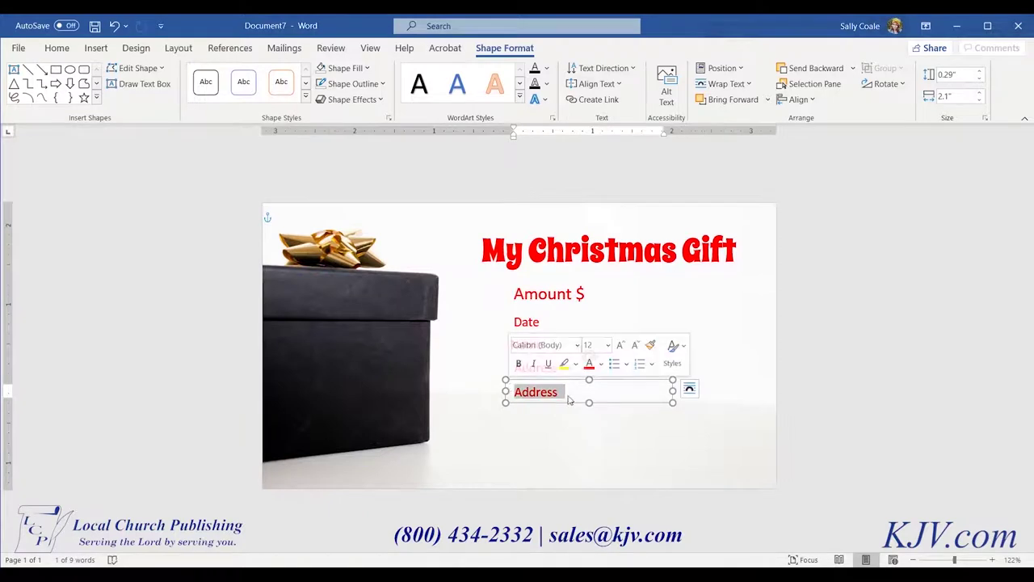
{"action": "type", "text": "City\t"}
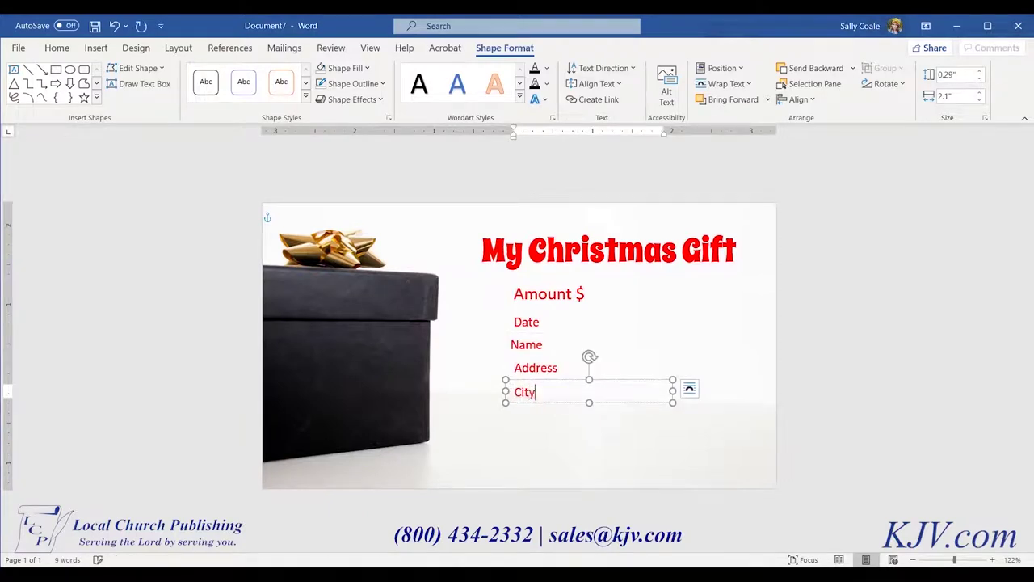
{"action": "type", "text": "State"}
{"action": "left_click_drag", "start_coordinate": [672, 391], "coordinate": [757, 391]}
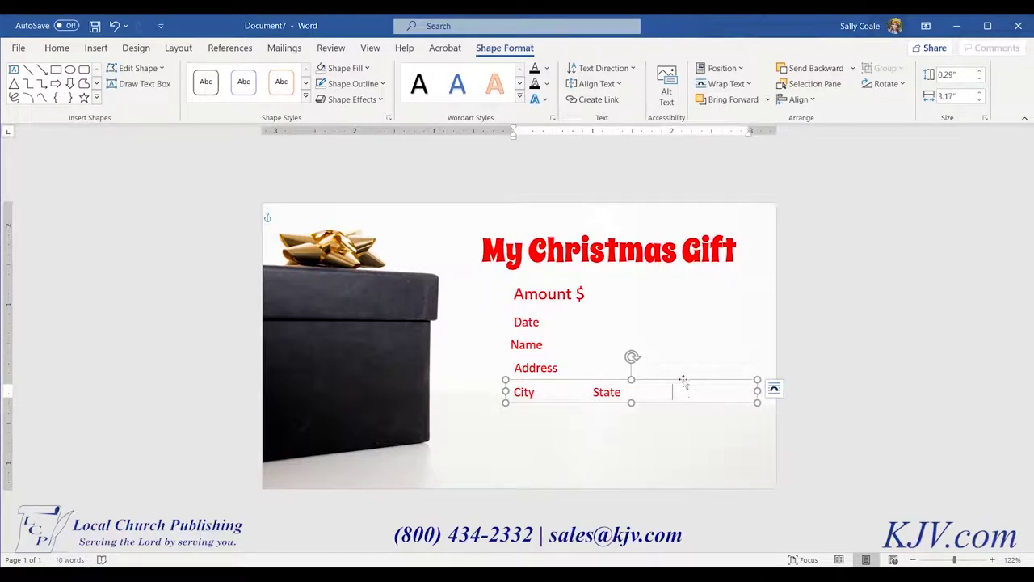
{"action": "type", "text": "Zip"}
Replace the gaps between City, State and Zip with slashes so the line reads "City/State/Zip"
{"action": "left_click", "coordinate": [559, 406]}
{"action": "left_click", "coordinate": [671, 392]}
{"action": "key", "text": "BackSpace"}
{"action": "key", "text": "BackSpace"}
{"action": "type", "text": "/"}
{"action": "left_click", "coordinate": [593, 392]}
{"action": "key", "text": "BackSpace"}
{"action": "key", "text": "BackSpace"}
{"action": "type", "text": "/"}
Duplicate the "City/State/Zip" text box directly below it and replace the copy's text with "Phone"
{"action": "left_click", "coordinate": [594, 412]}
{"action": "left_click", "coordinate": [594, 412]}
{"action": "key", "text": "ctrl+c"}
{"action": "key", "text": "ctrl+v"}
{"action": "left_click_drag", "start_coordinate": [606, 404], "coordinate": [514, 414]}
{"action": "type", "text": "Phone"}
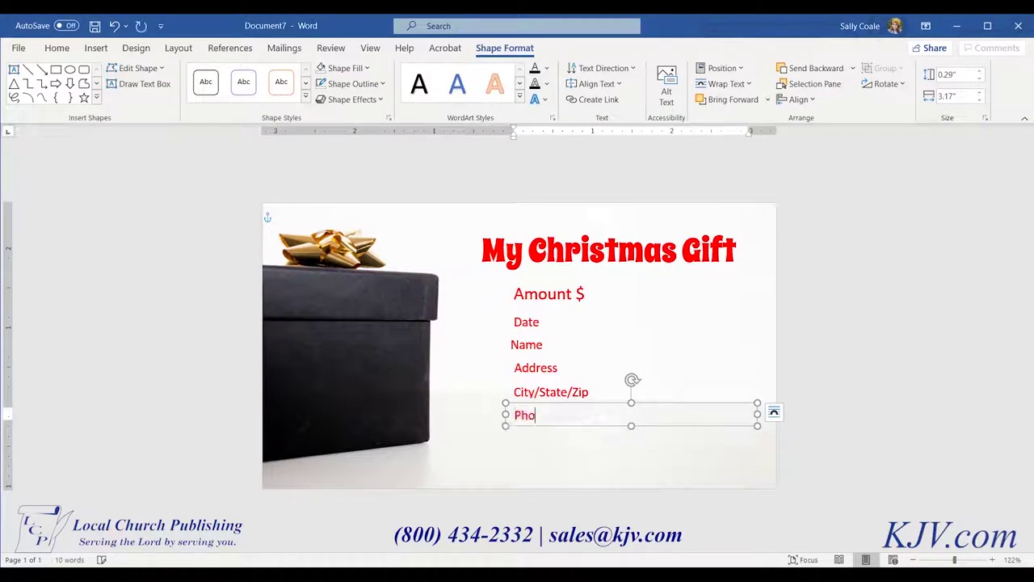
{"action": "left_click", "coordinate": [612, 408]}
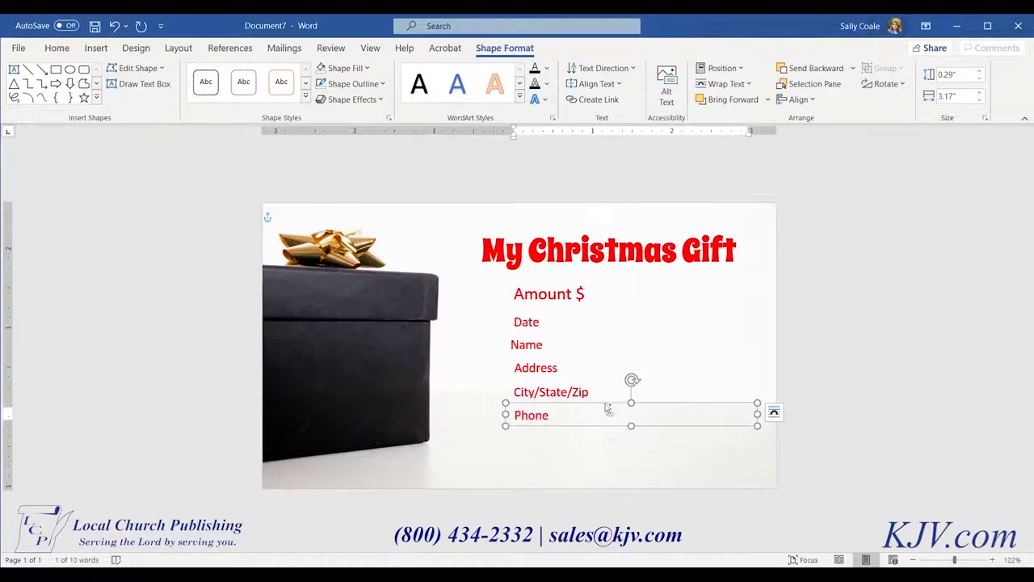
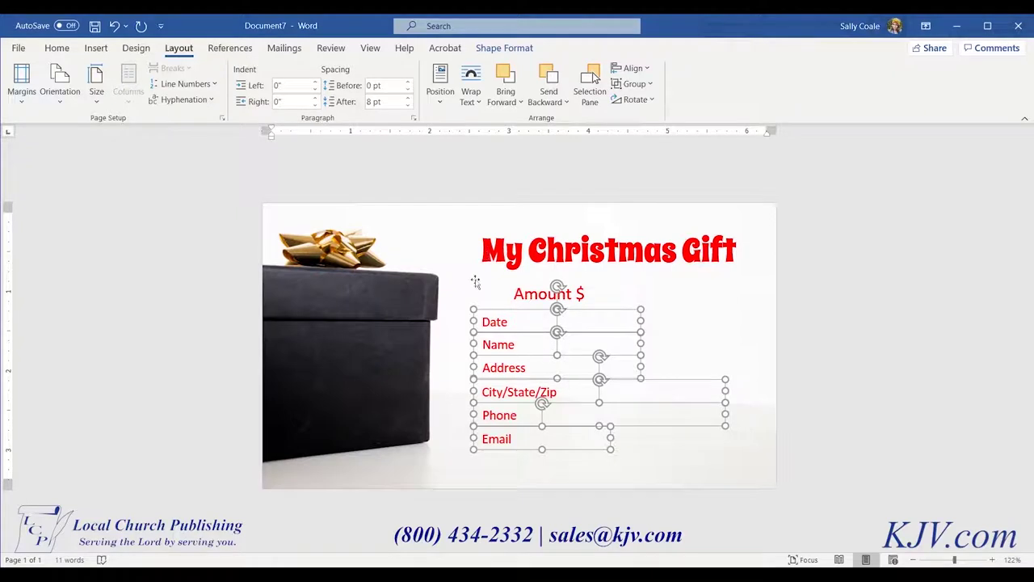
Align the left edges of the "My Christmas Gift" heading and the Date through Email text boxes
{"action": "left_click", "coordinate": [502, 249], "text": "shift"}
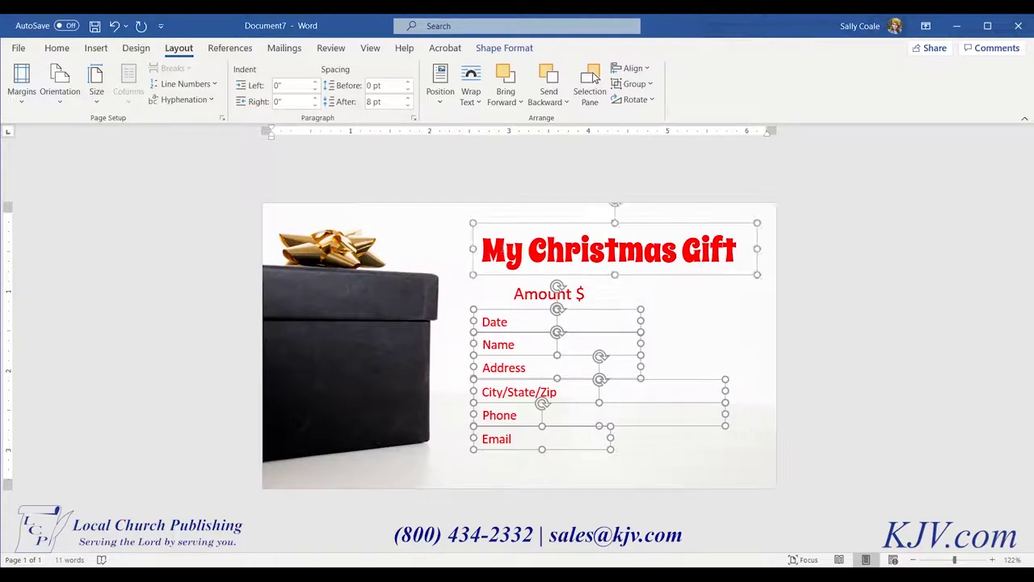
{"action": "left_click", "coordinate": [632, 68]}
{"action": "left_click", "coordinate": [628, 87]}
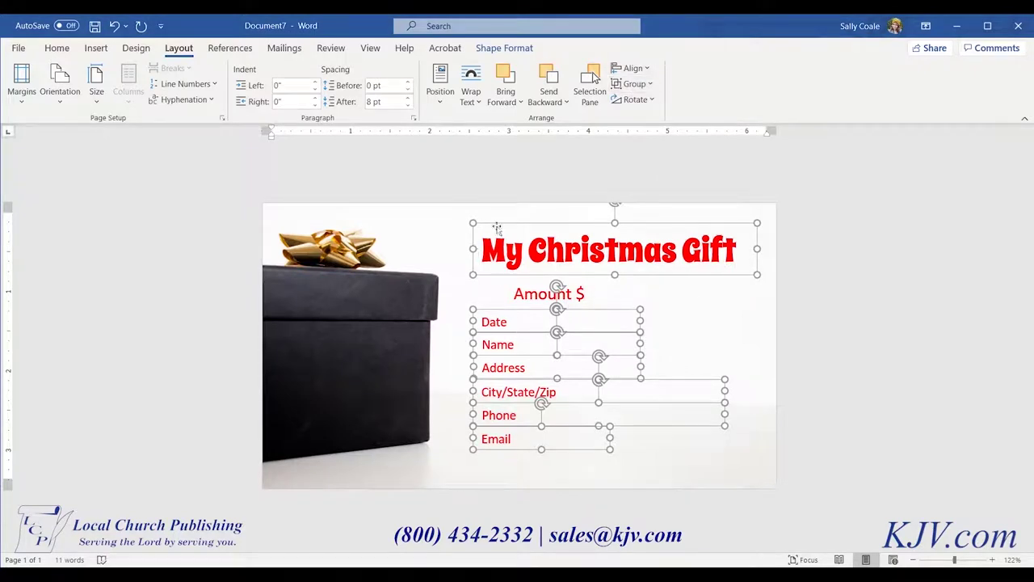
{"action": "left_click", "coordinate": [728, 343]}
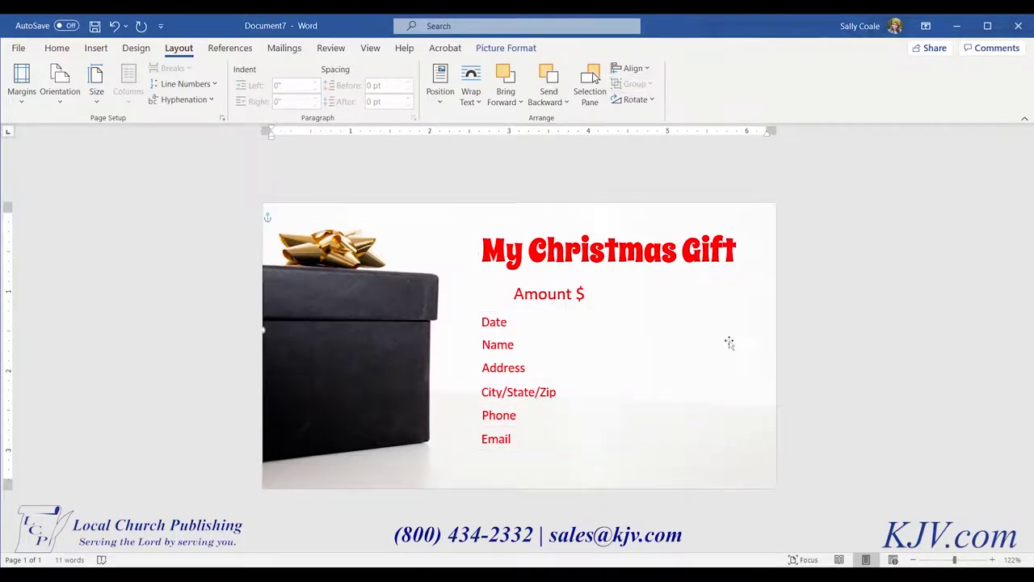
Distribute the Date, Name, Address, City/State/Zip, Phone and Email text boxes evenly in the vertical direction
{"action": "left_click", "coordinate": [495, 321]}
{"action": "left_click", "coordinate": [499, 344], "text": "shift"}
{"action": "left_click", "coordinate": [504, 368], "text": "shift"}
{"action": "left_click", "coordinate": [505, 392], "text": "shift"}
{"action": "left_click", "coordinate": [504, 415], "text": "shift"}
{"action": "left_click", "coordinate": [502, 449], "text": "shift"}
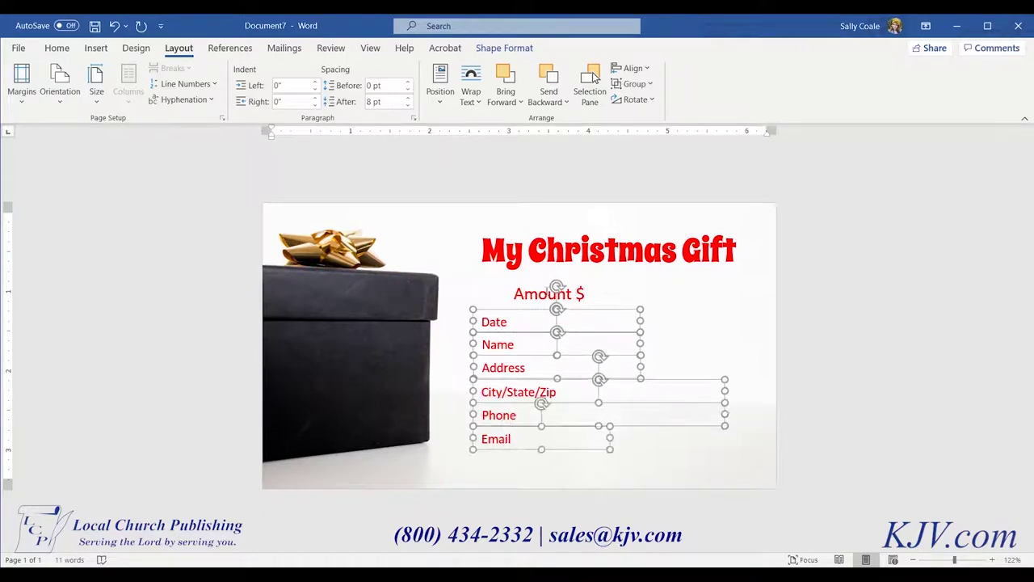
{"action": "left_click", "coordinate": [633, 68]}
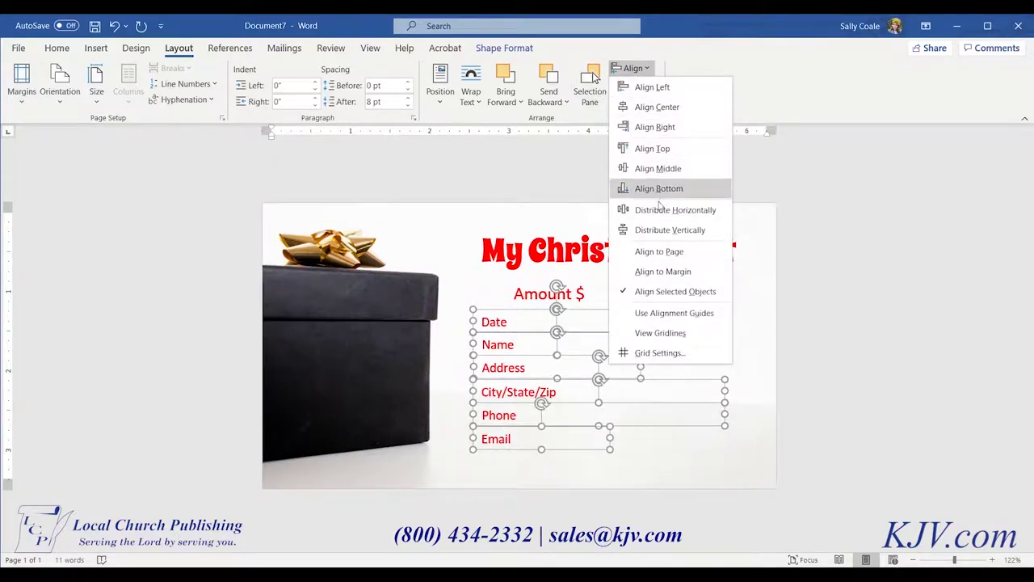
{"action": "left_click", "coordinate": [660, 231]}
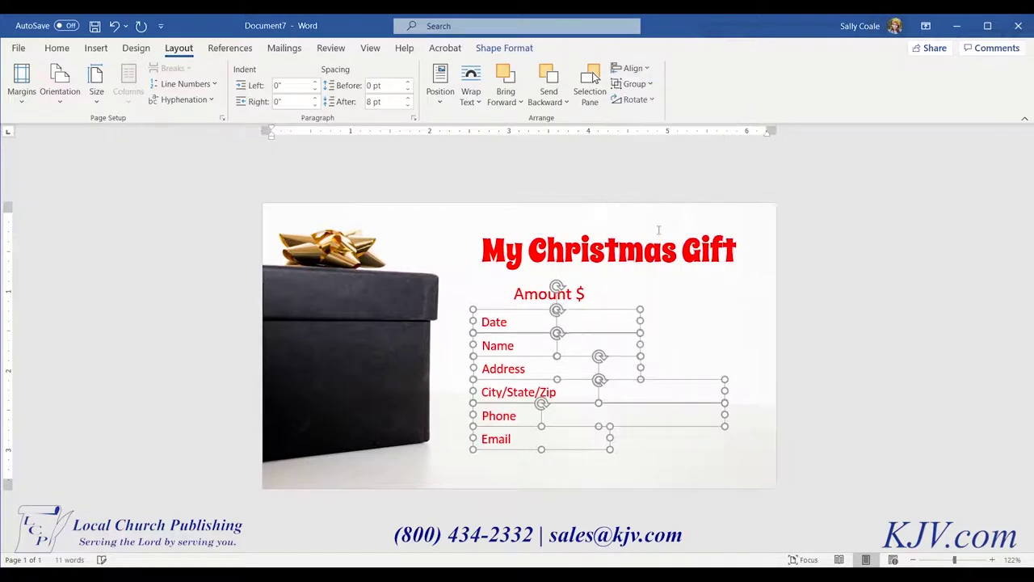
{"action": "left_click", "coordinate": [528, 468]}
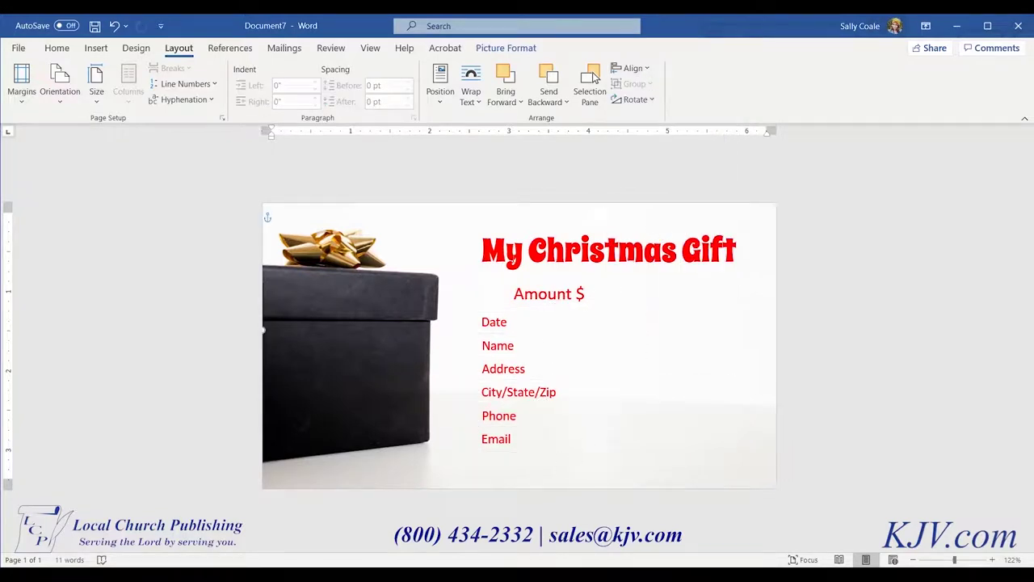
Move the text boxes from Name through Email progressively lower to loosen the spacing between the fields
{"action": "left_click", "coordinate": [504, 347]}
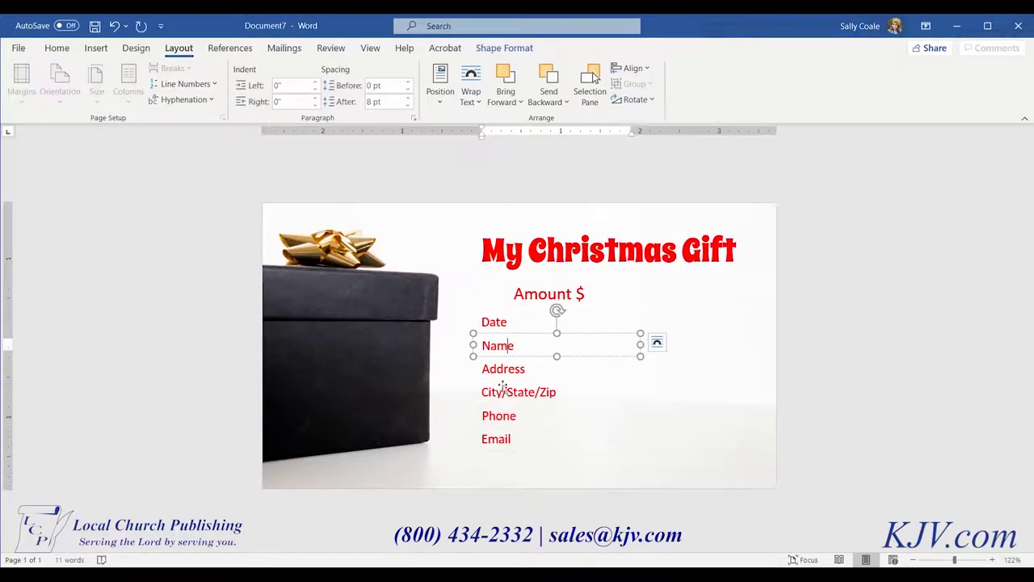
{"action": "left_click", "coordinate": [502, 370], "text": "shift"}
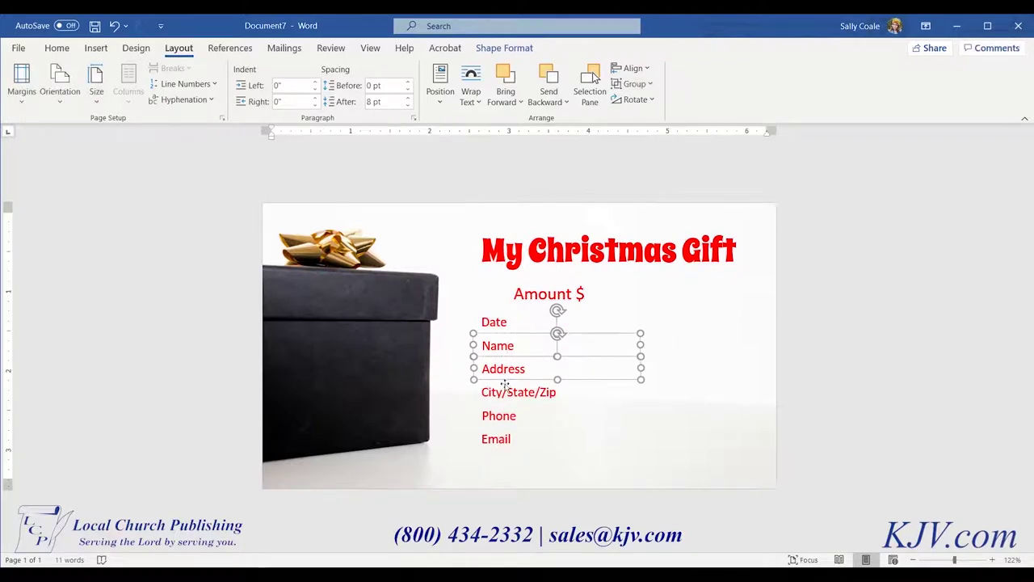
{"action": "left_click", "coordinate": [505, 391], "text": "shift"}
{"action": "left_click", "coordinate": [501, 413], "text": "shift"}
{"action": "left_click", "coordinate": [501, 435], "text": "shift"}
{"action": "left_click_drag", "start_coordinate": [501, 435], "coordinate": [502, 439]}
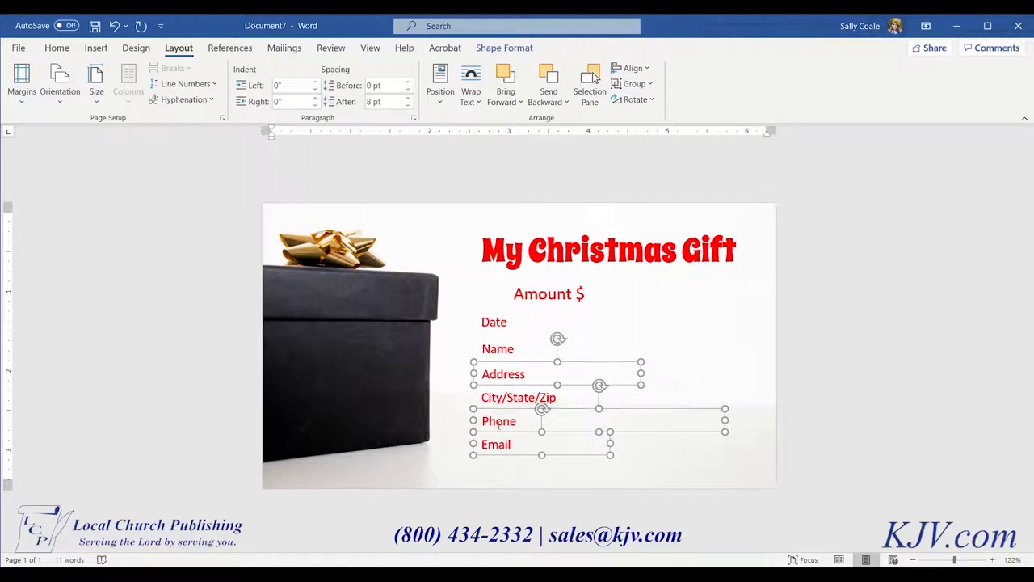
{"action": "left_click", "coordinate": [499, 426]}
{"action": "left_click_drag", "start_coordinate": [506, 390], "coordinate": [506, 393]}
{"action": "left_click", "coordinate": [499, 444]}
Select all six donor fields from Date to Email and distribute them vertically
{"action": "key", "text": "ctrl+a"}
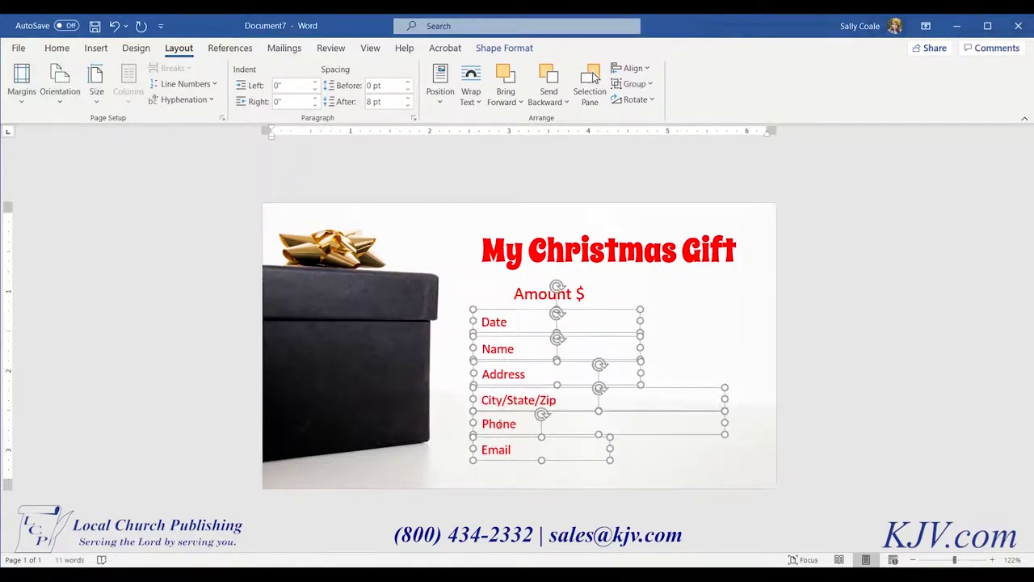
{"action": "left_click", "coordinate": [636, 68]}
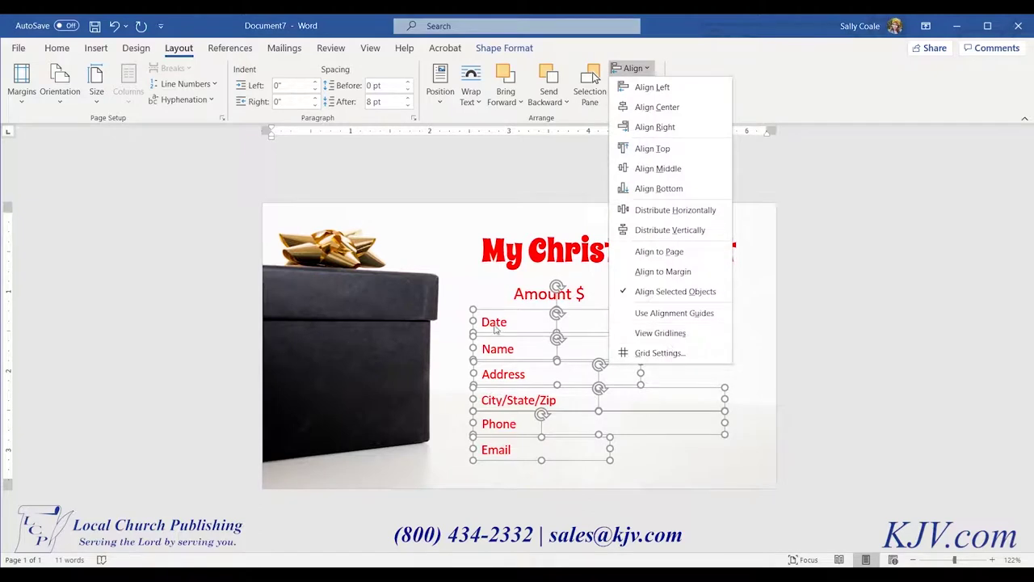
{"action": "left_click", "coordinate": [670, 230]}
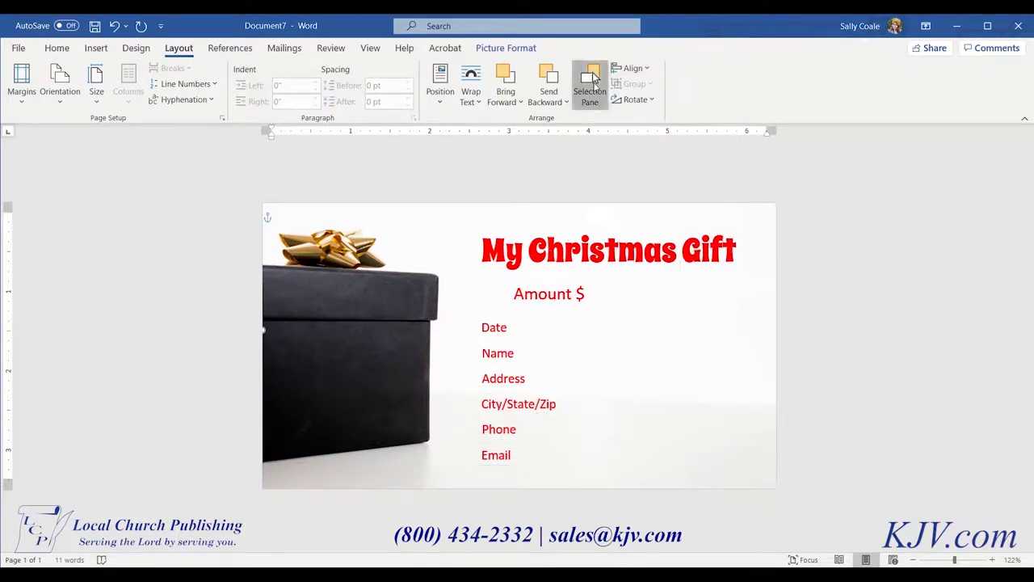
Show the list of page objects and rename the heading's box "My Christmas Gift" and the Amount $ box "Amount"
{"action": "left_click", "coordinate": [594, 89]}
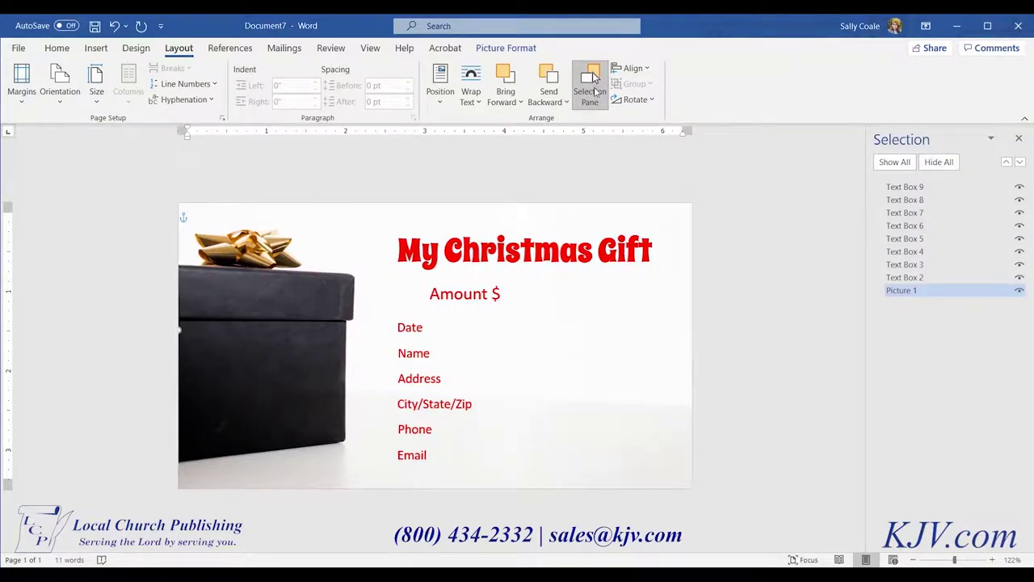
{"action": "left_click", "coordinate": [913, 277]}
{"action": "left_click", "coordinate": [913, 277]}
{"action": "type", "text": "My Christmas Gift"}
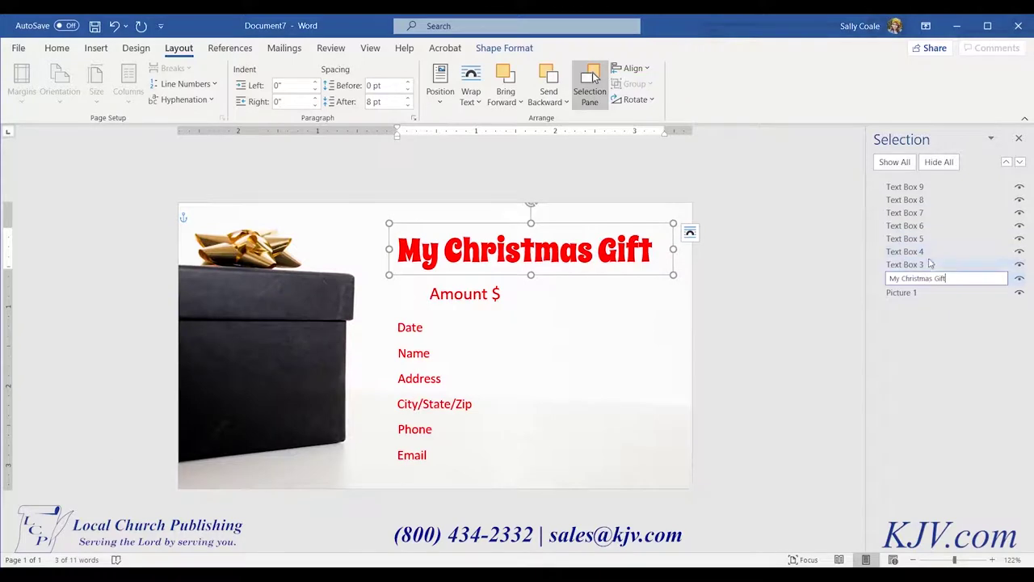
{"action": "left_click", "coordinate": [905, 266]}
{"action": "left_click", "coordinate": [905, 265]}
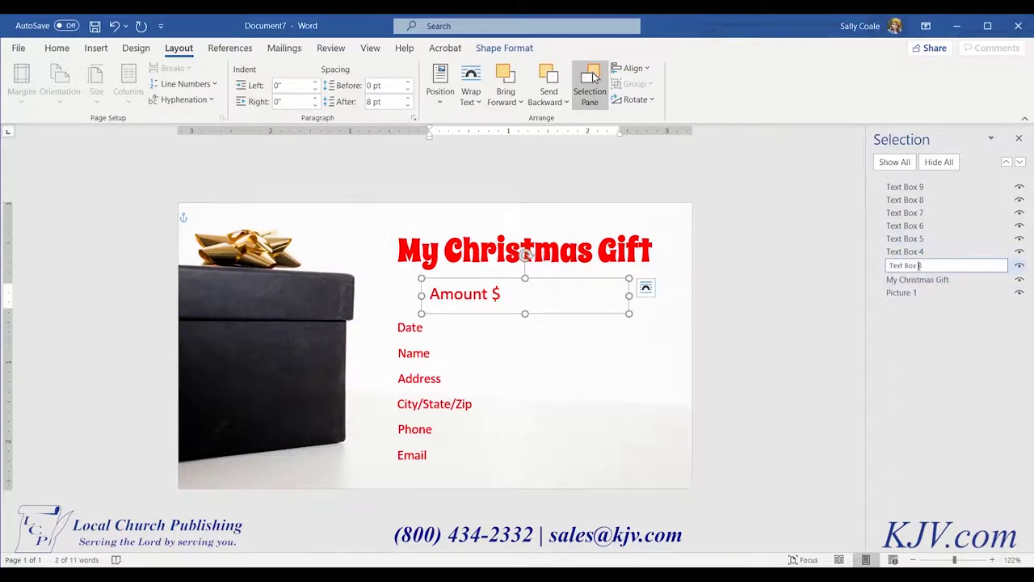
{"action": "type", "text": "Amount"}
{"action": "key", "text": "Escape"}
{"action": "left_click", "coordinate": [889, 265]}
{"action": "left_click", "coordinate": [889, 265]}
{"action": "type", "text": "Amount"}
Rename the objects of the next three text boxes "Date", "Name" and "Address" to match their contents
{"action": "left_click", "coordinate": [897, 251]}
{"action": "left_click", "coordinate": [897, 251]}
{"action": "type", "text": "Date"}
{"action": "left_click", "coordinate": [904, 241]}
{"action": "left_click", "coordinate": [905, 242]}
{"action": "type", "text": "Name"}
{"action": "double_click", "coordinate": [912, 227]}
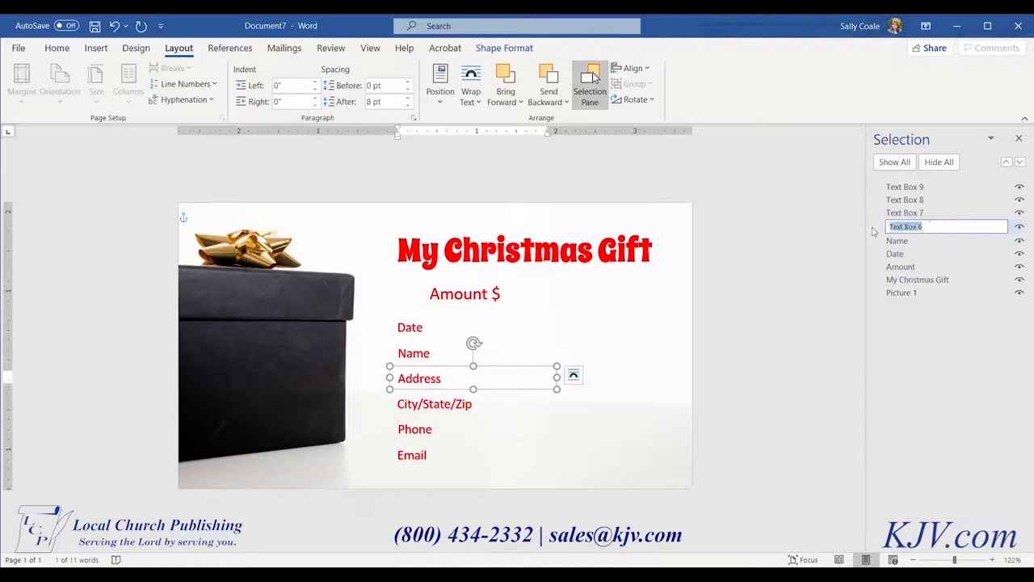
{"action": "type", "text": "Address"}
Rename the objects of the last three text boxes "City/State/Zip", "Phone" and "Email"
{"action": "double_click", "coordinate": [905, 213]}
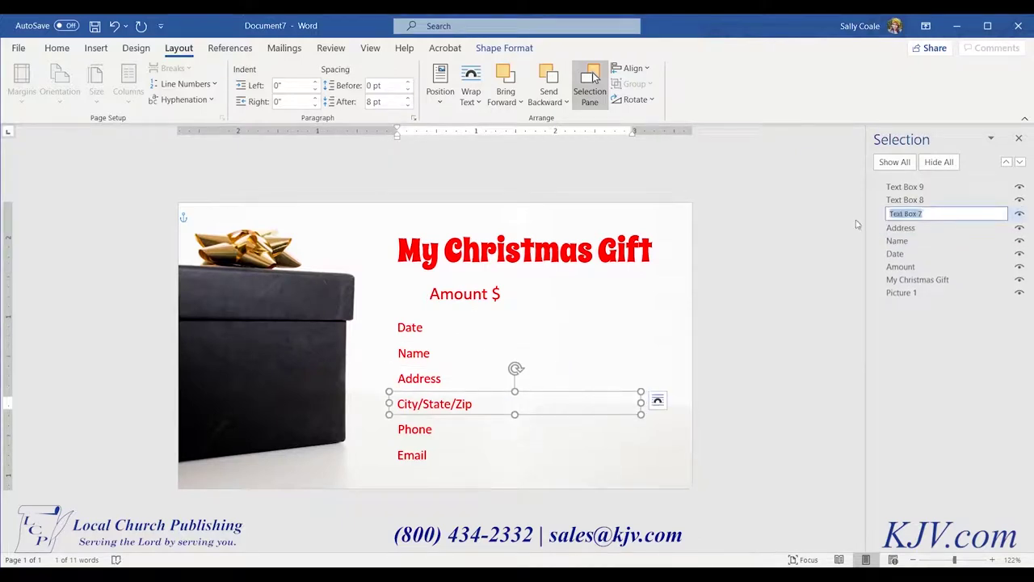
{"action": "type", "text": "City/State/Zip"}
{"action": "key", "text": "Return"}
{"action": "key", "text": "Up"}
{"action": "key", "text": "F2"}
{"action": "type", "text": "Phone"}
{"action": "key", "text": "Return"}
{"action": "key", "text": "Up"}
{"action": "key", "text": "F2"}
{"action": "type", "text": "Email"}
{"action": "key", "text": "Return"}
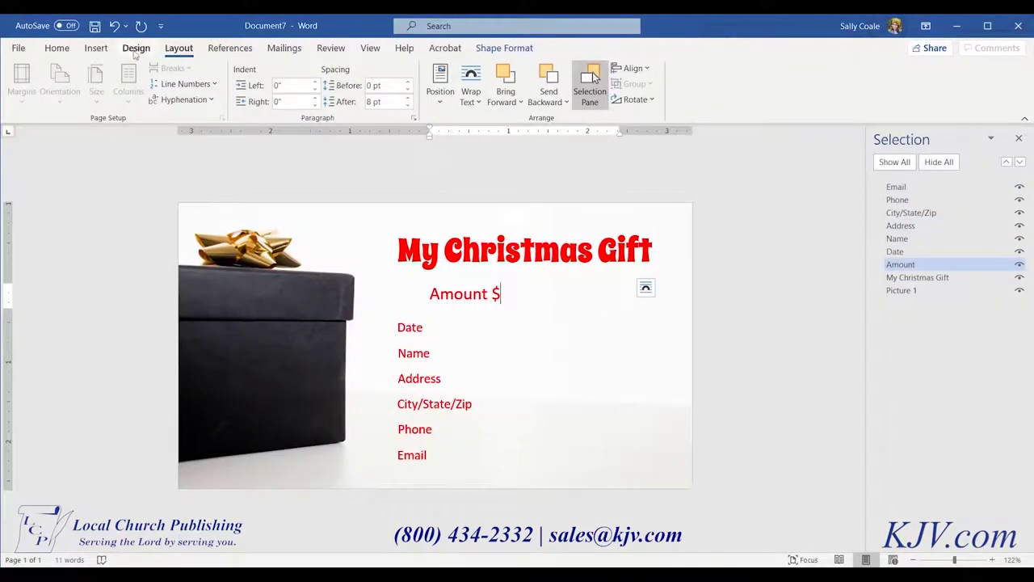
{"action": "left_click", "coordinate": [96, 47]}
{"action": "left_click", "coordinate": [150, 99]}
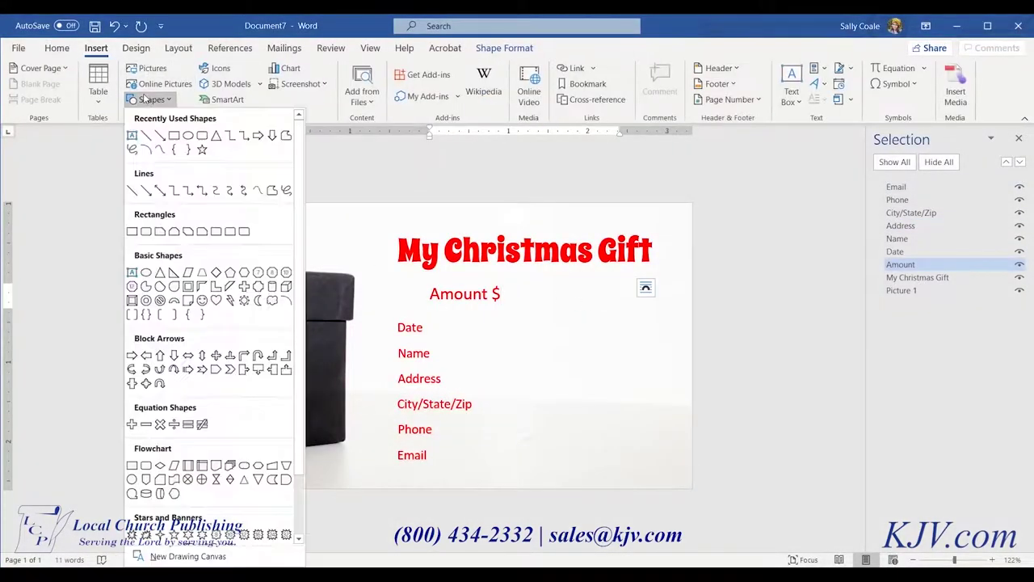
{"action": "left_click", "coordinate": [147, 136]}
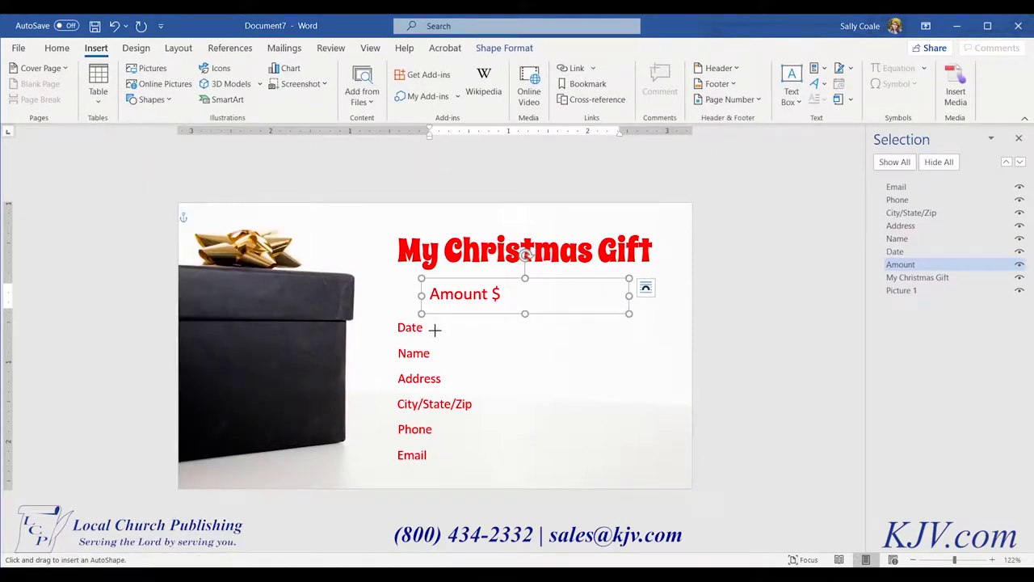
{"action": "left_click_drag", "start_coordinate": [436, 330], "coordinate": [614, 334]}
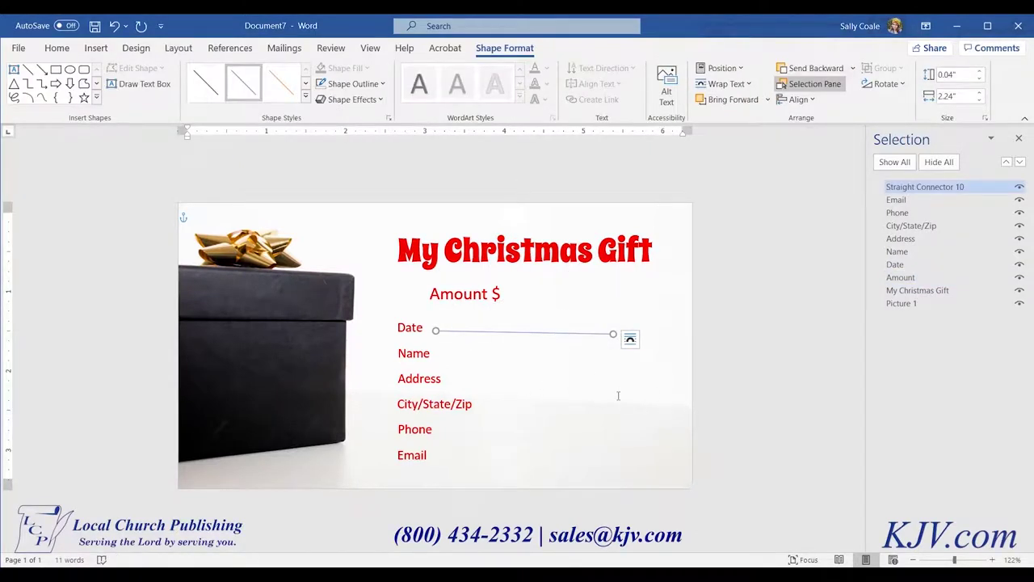
{"action": "key", "text": "Delete"}
Draw a perfectly horizontal straight line about 1.31" long right after the word "Date"
{"action": "left_click", "coordinate": [95, 47]}
{"action": "left_click", "coordinate": [150, 99]}
{"action": "left_click", "coordinate": [159, 190]}
{"action": "left_click_drag", "start_coordinate": [428, 329], "coordinate": [532, 334]}
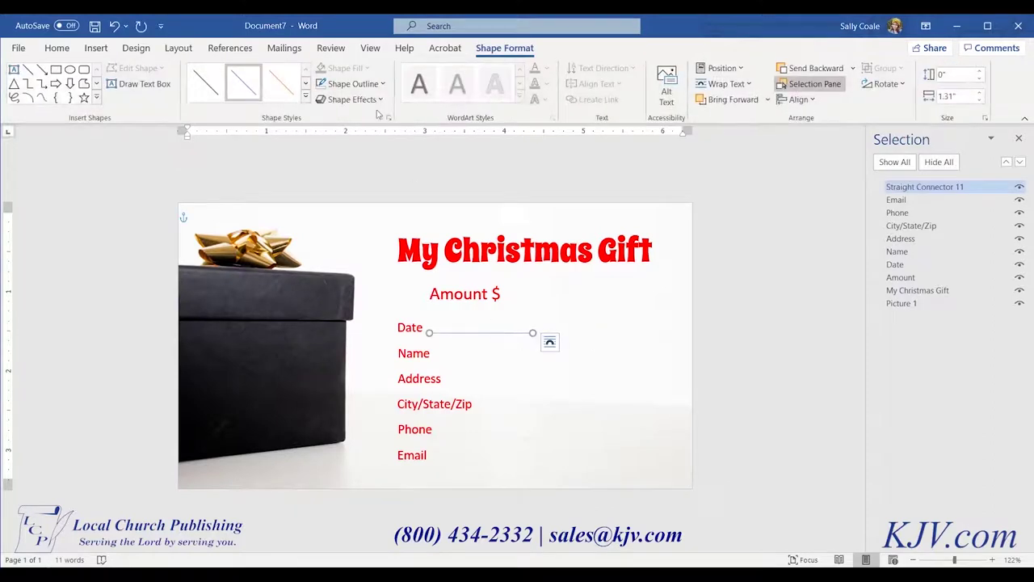
Give the line after "Date" a standard red outline with a weight of 1 pt
{"action": "left_click", "coordinate": [383, 84]}
{"action": "left_click", "coordinate": [338, 210]}
{"action": "left_click", "coordinate": [380, 98]}
{"action": "left_click", "coordinate": [383, 84]}
{"action": "mouse_move", "coordinate": [368, 315]}
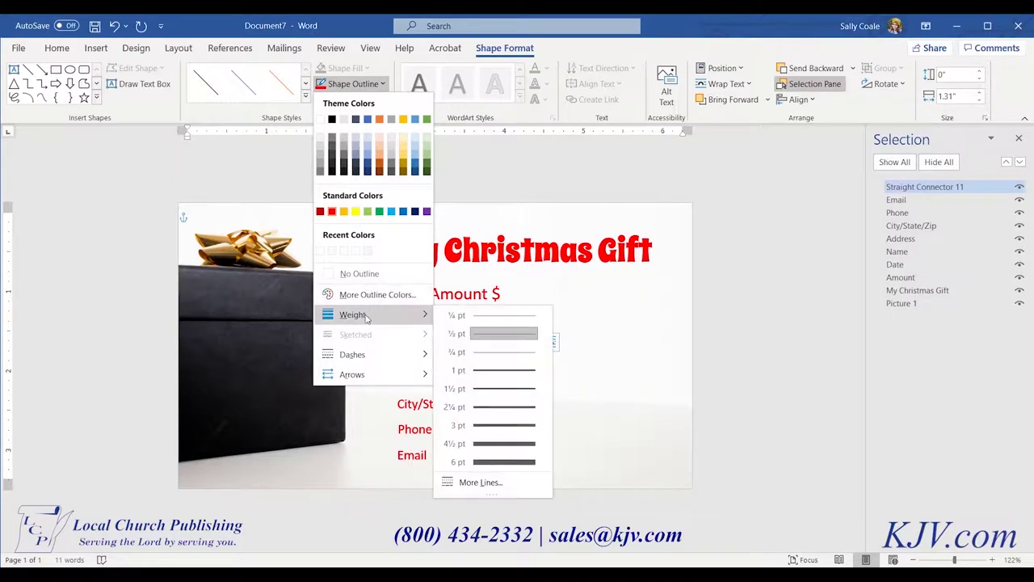
{"action": "left_click", "coordinate": [501, 370]}
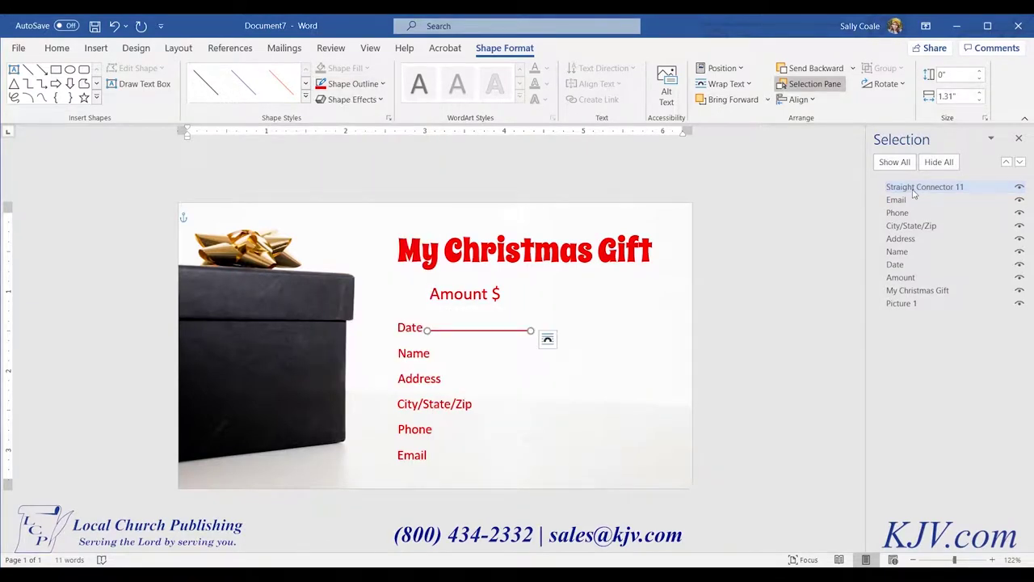
Rename the new line object "Date line"
{"action": "left_click", "coordinate": [914, 188]}
{"action": "left_click_drag", "start_coordinate": [971, 185], "coordinate": [848, 215]}
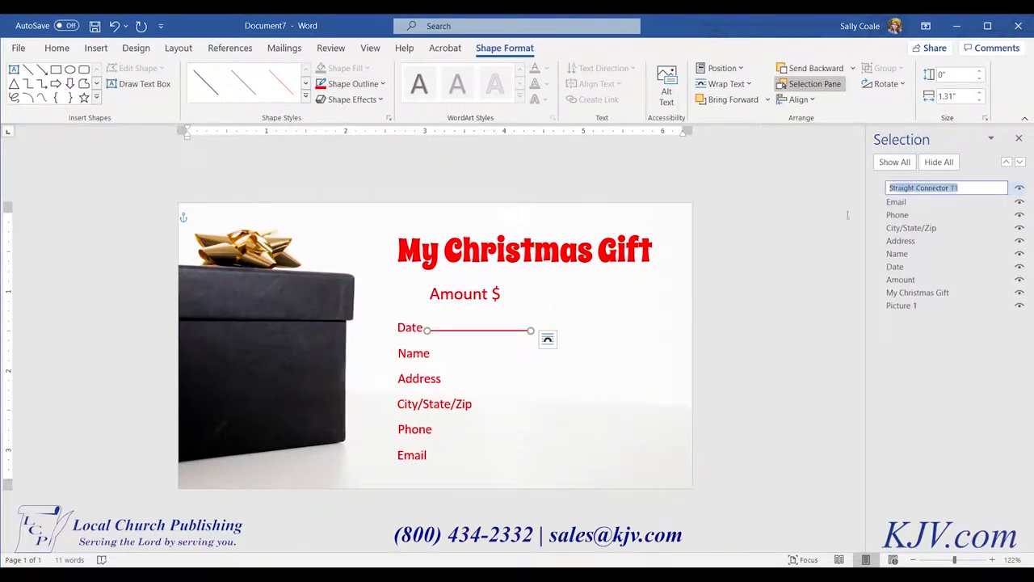
{"action": "type", "text": "Date line"}
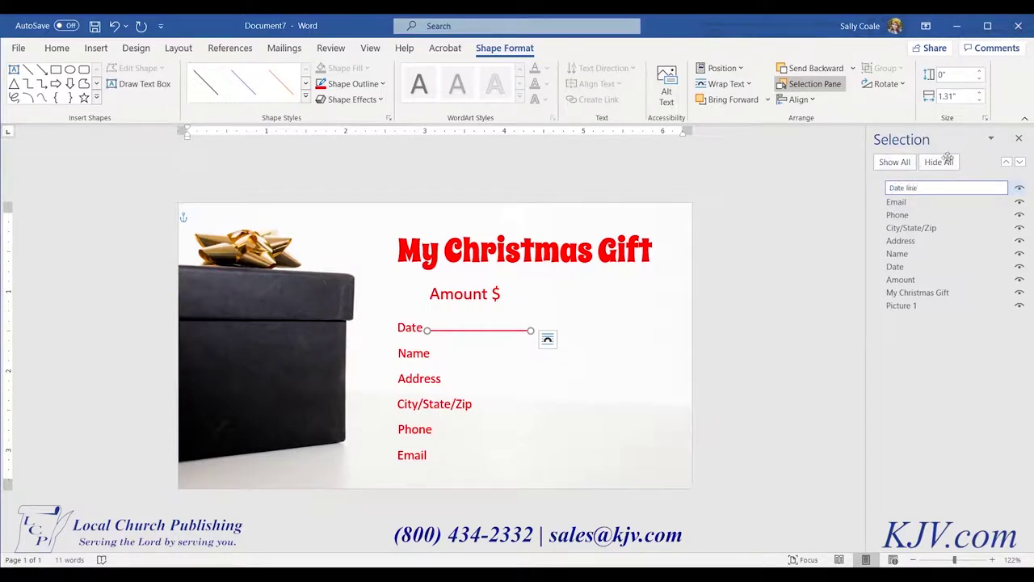
{"action": "key", "text": "Return"}
{"action": "left_click", "coordinate": [796, 252]}
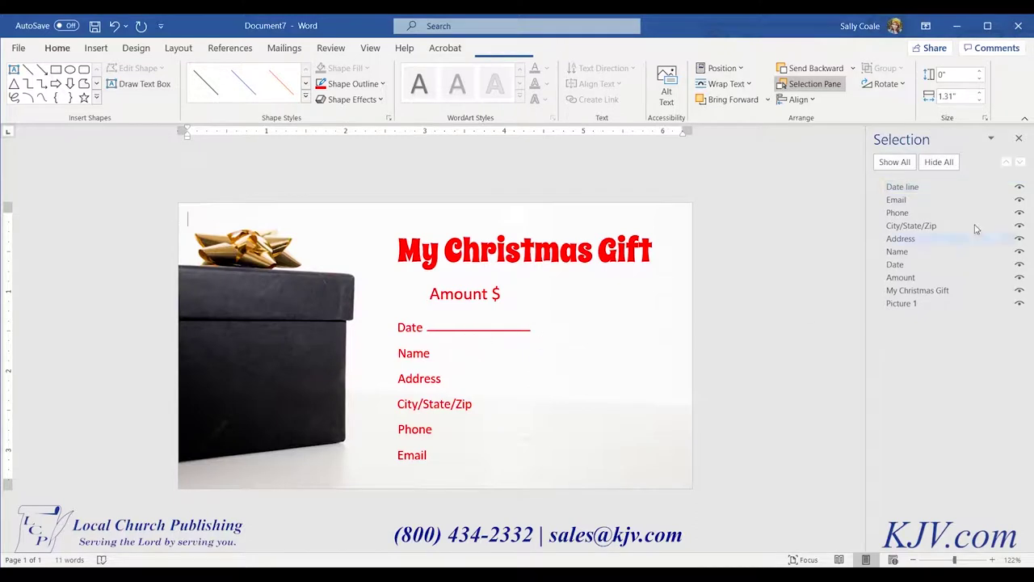
Duplicate the Date line and rename the copy "Name line"
{"action": "left_click", "coordinate": [921, 187]}
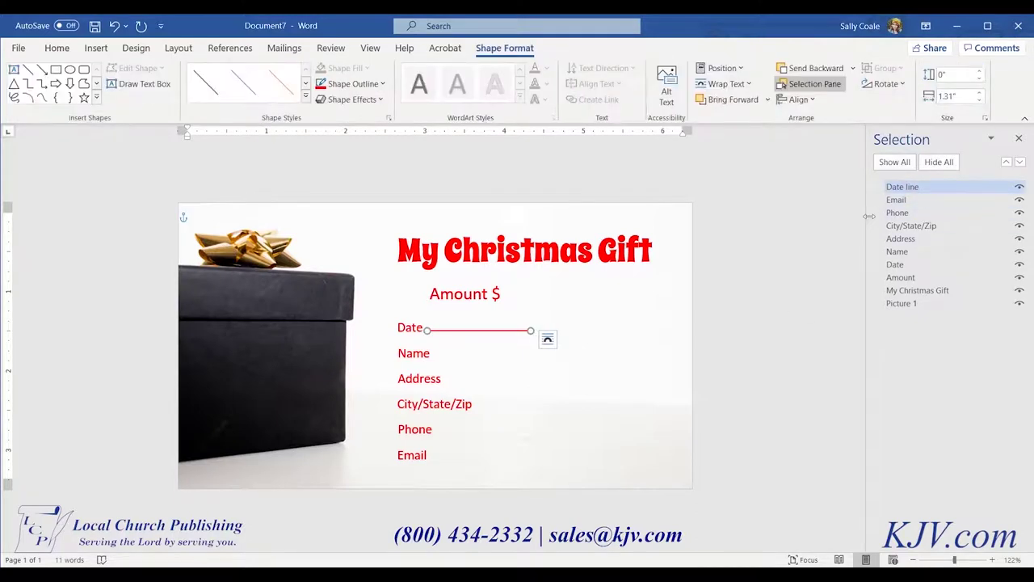
{"action": "key", "text": "ctrl+c"}
{"action": "key", "text": "ctrl+v"}
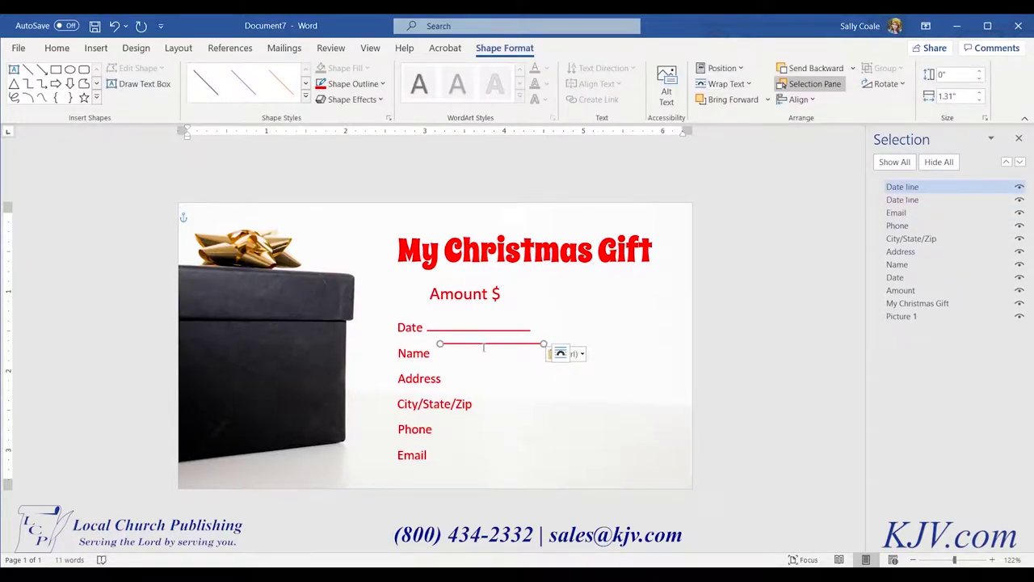
{"action": "left_click", "coordinate": [484, 346]}
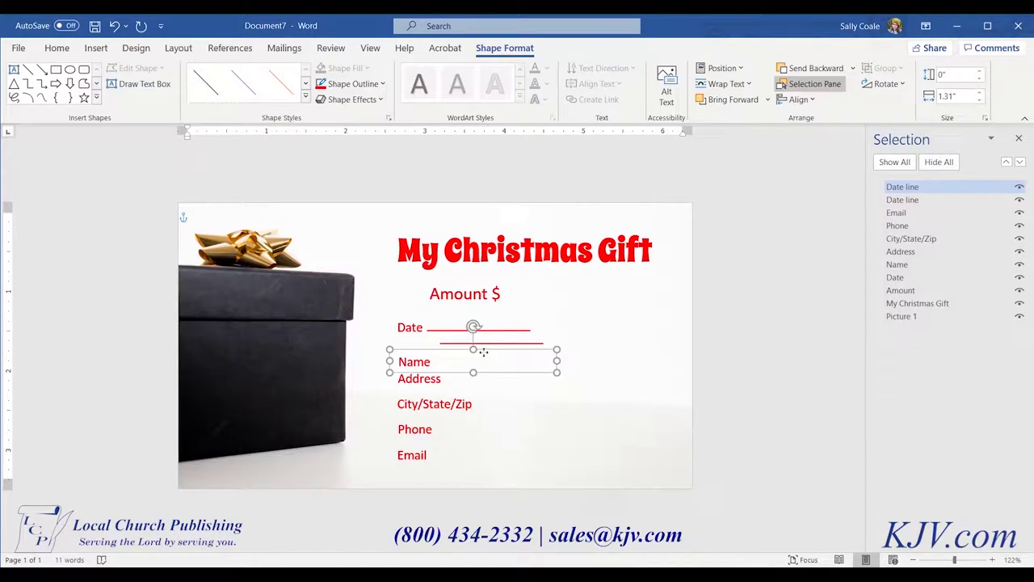
{"action": "left_click", "coordinate": [937, 188]}
{"action": "left_click", "coordinate": [905, 189]}
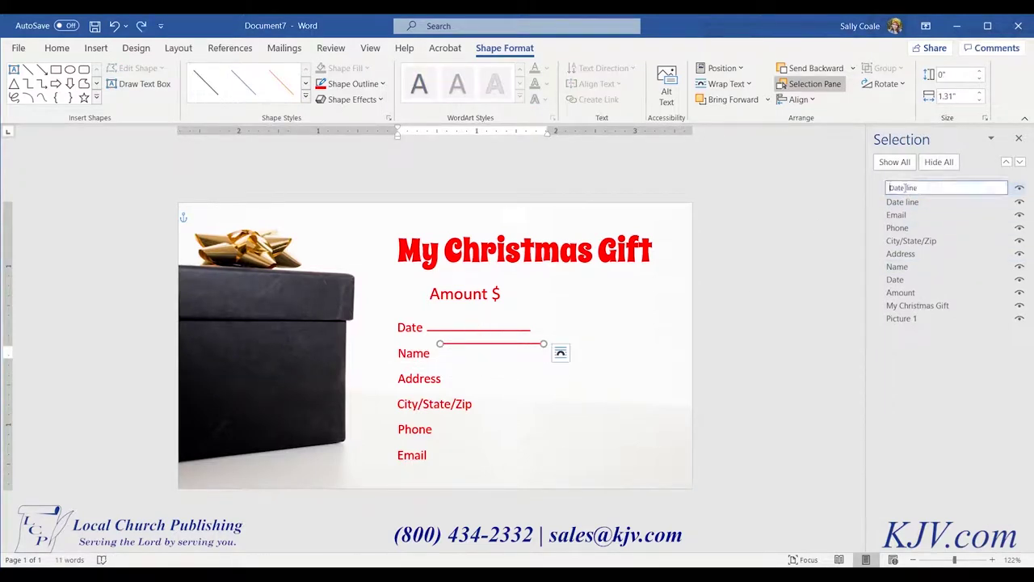
{"action": "left_click_drag", "start_coordinate": [904, 188], "coordinate": [867, 188]}
{"action": "key", "text": "BackSpace"}
{"action": "type", "text": "Nam"}
{"action": "left_click", "coordinate": [942, 215]}
Move the Name line next to the word "Name" and extend it to just past the heading's right end
{"action": "left_click", "coordinate": [933, 190]}
{"action": "key", "text": "ctrl+Down"}
{"action": "key", "text": "ctrl+Down"}
{"action": "key", "text": "ctrl+Down"}
{"action": "key", "text": "ctrl+Down"}
{"action": "key", "text": "ctrl+Down"}
{"action": "key", "text": "ctrl+Down"}
{"action": "key", "text": "ctrl+Down"}
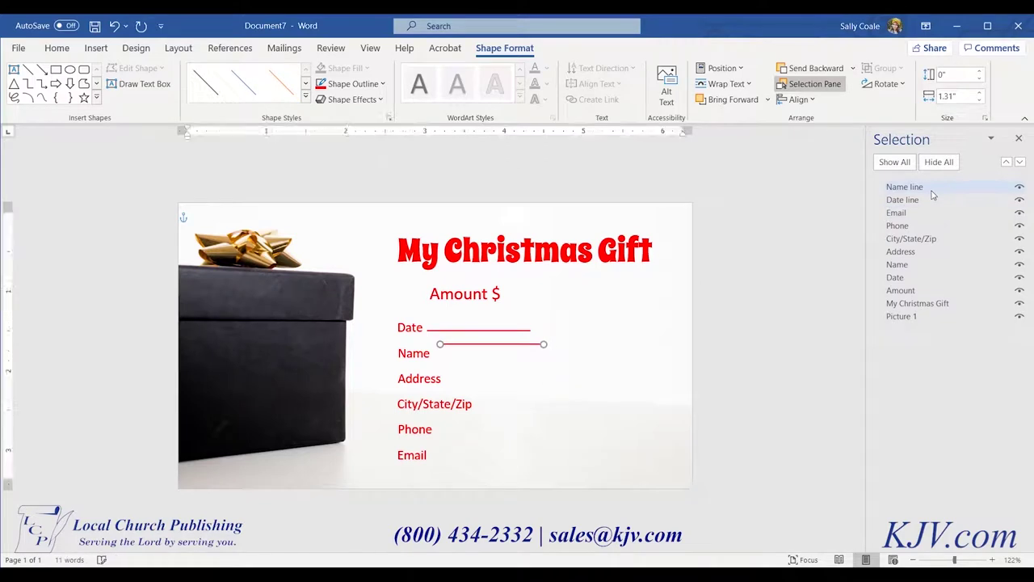
{"action": "key", "text": "ctrl+Left"}
{"action": "key", "text": "ctrl+Left"}
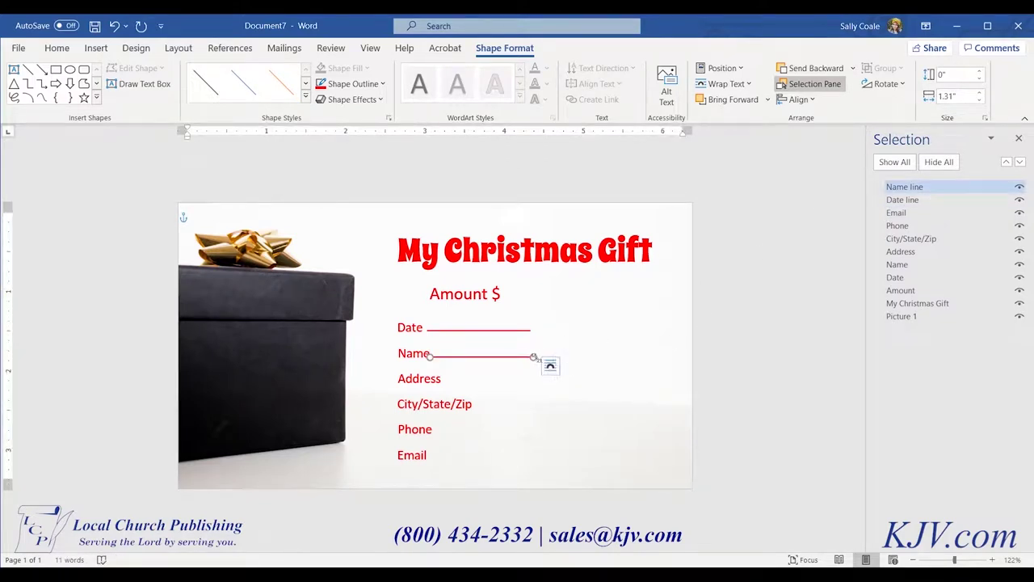
{"action": "left_click_drag", "start_coordinate": [534, 357], "coordinate": [659, 355]}
{"action": "left_click", "coordinate": [520, 363]}
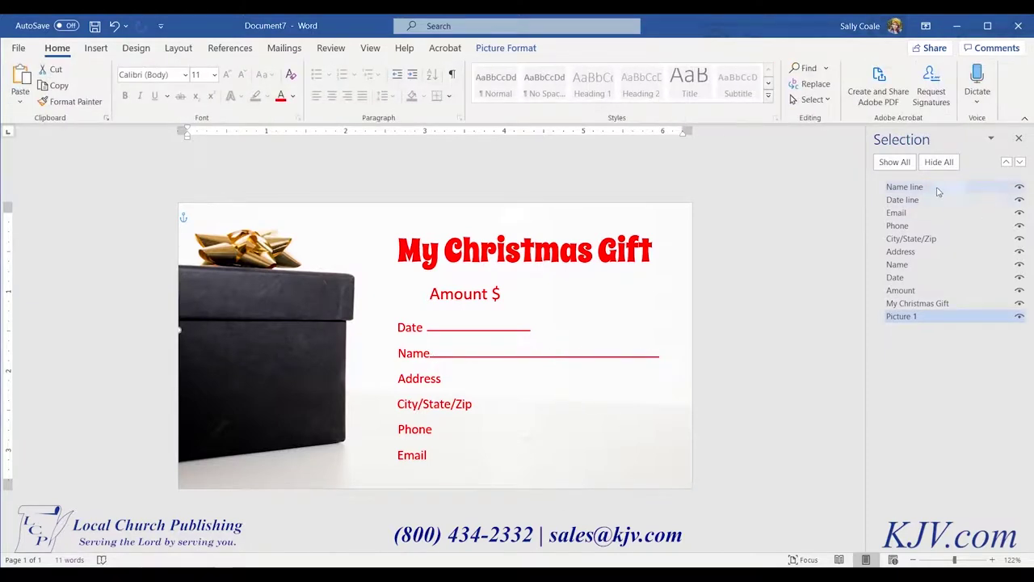
Duplicate the Name line for the Address field and rename the copy "Address line"
{"action": "left_click", "coordinate": [904, 187]}
{"action": "key", "text": "ctrl+c"}
{"action": "key", "text": "ctrl+v"}
{"action": "left_click", "coordinate": [610, 378]}
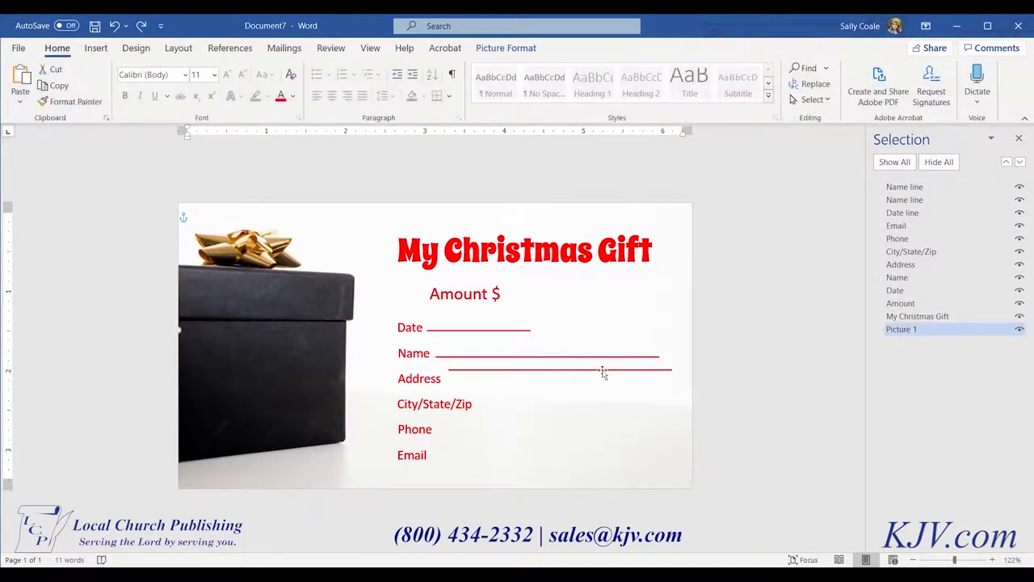
{"action": "left_click", "coordinate": [600, 370]}
{"action": "left_click", "coordinate": [600, 370]}
{"action": "left_click", "coordinate": [588, 372]}
{"action": "left_click", "coordinate": [904, 187]}
{"action": "double_click", "coordinate": [904, 187]}
{"action": "type", "text": "Address line"}
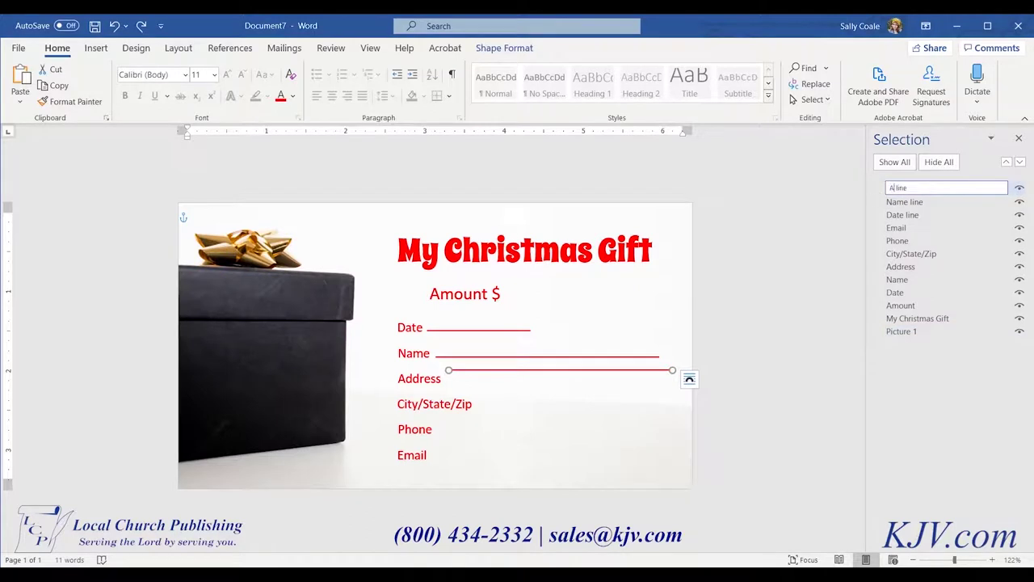
{"action": "key", "text": "Return"}
Duplicate the Address line for the City/State/Zip field and rename the copy "City/State/Zip line"
{"action": "key", "text": "ctrl+v"}
{"action": "key", "text": "Down"}
{"action": "double_click", "coordinate": [889, 187]}
{"action": "type", "text": "City/S"}
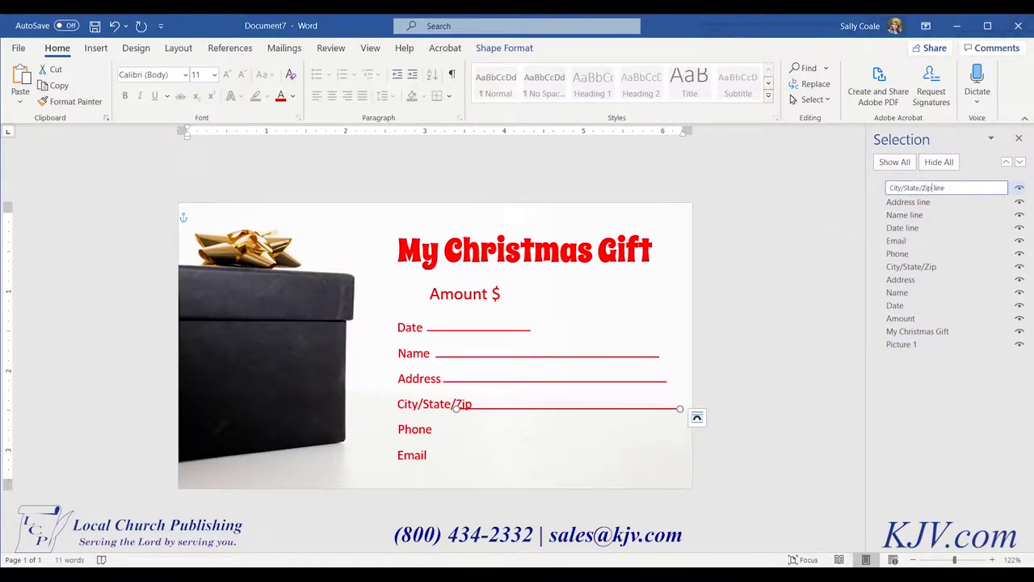
{"action": "key", "text": "Return"}
Duplicate the City/State/Zip line for the Phone field and rename the copy "Phone line"
{"action": "key", "text": "ctrl+c"}
{"action": "key", "text": "ctrl+v"}
{"action": "double_click", "coordinate": [889, 187]}
{"action": "type", "text": "Phone"}
{"action": "key", "text": "Return"}
Duplicate the Phone line for the Email field and rename the copy "Email line"
{"action": "key", "text": "ctrl+c"}
{"action": "key", "text": "ctrl+v"}
{"action": "type", "text": "Email"}
{"action": "key", "text": "Return"}
Adjust the heights of the Email and City/State/Zip lines so they sit level with their labels
{"action": "key", "text": "Down"}
{"action": "key", "text": "Down"}
{"action": "key", "text": "Down"}
{"action": "left_click", "coordinate": [642, 408]}
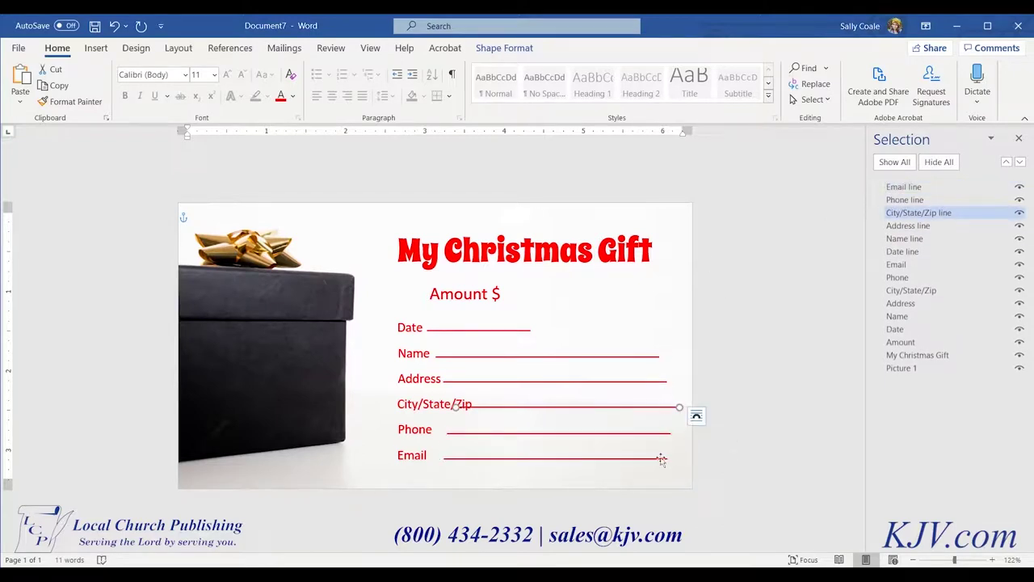
{"action": "left_click", "coordinate": [904, 187]}
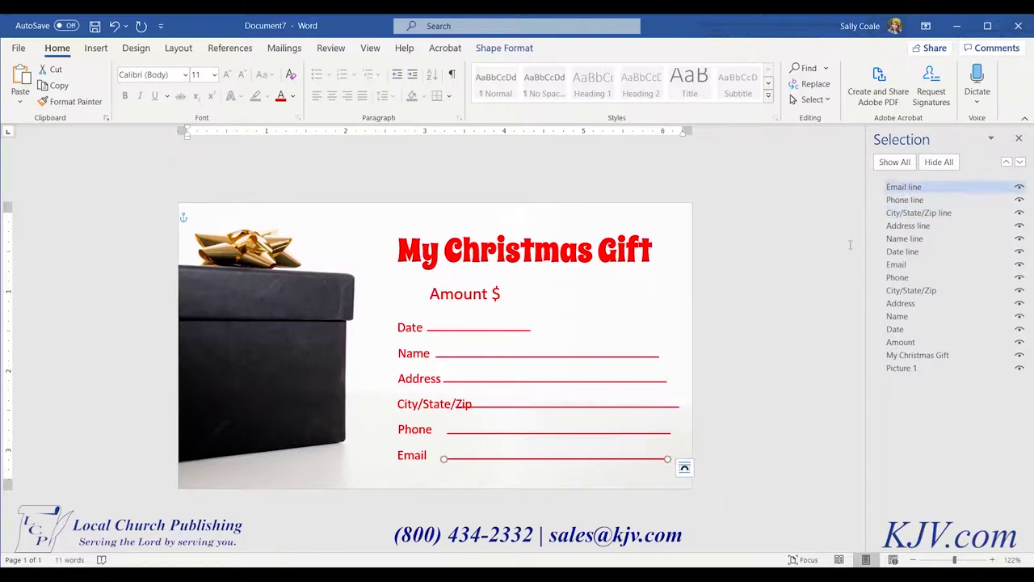
{"action": "left_click", "coordinate": [569, 408]}
Align the right ends of the Email, Phone, City/State/Zip, Address and Name lines with each other
{"action": "left_click", "coordinate": [927, 189]}
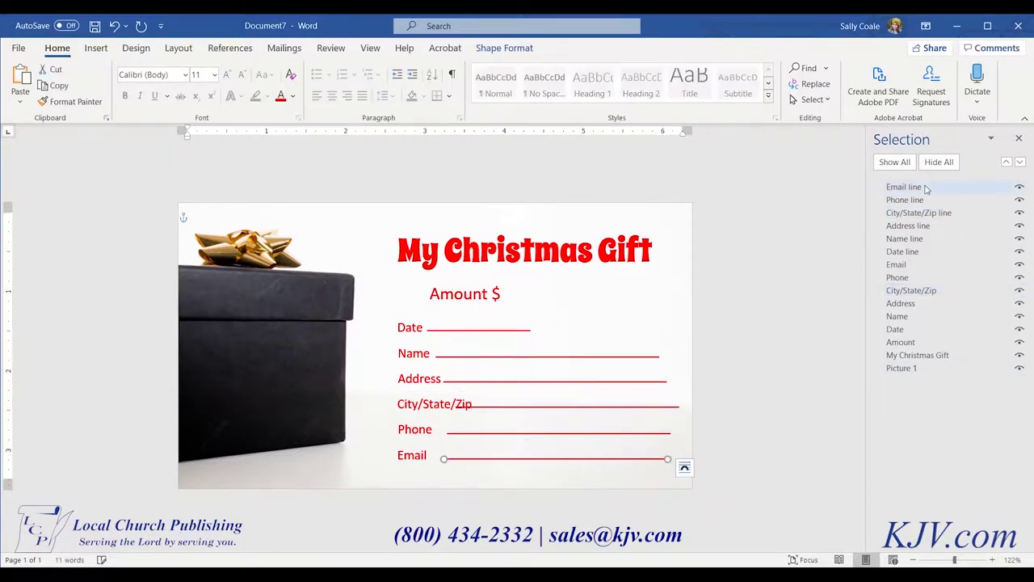
{"action": "left_click", "coordinate": [913, 200], "text": "ctrl"}
{"action": "left_click", "coordinate": [917, 212], "text": "ctrl"}
{"action": "left_click", "coordinate": [913, 225], "text": "ctrl"}
{"action": "left_click", "coordinate": [913, 238], "text": "ctrl"}
{"action": "left_click", "coordinate": [913, 251], "text": "ctrl"}
{"action": "left_click", "coordinate": [913, 254], "text": "ctrl"}
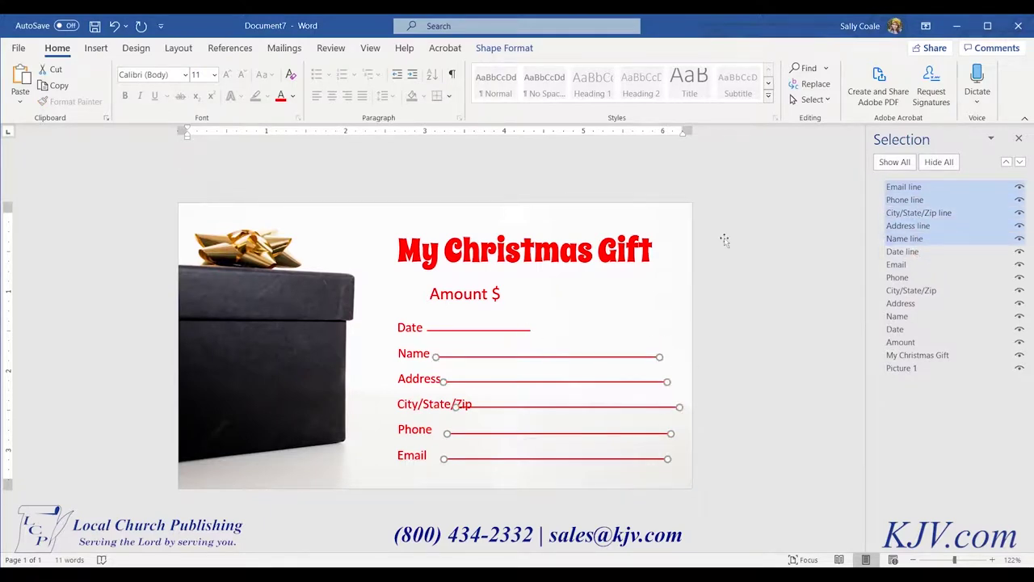
{"action": "left_click", "coordinate": [179, 48]}
{"action": "left_click", "coordinate": [633, 68]}
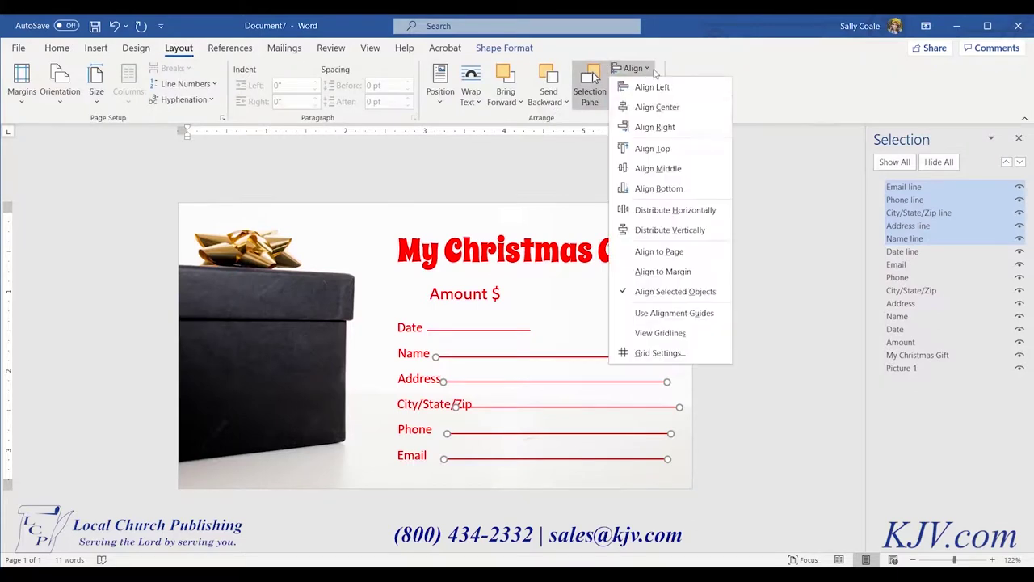
{"action": "left_click", "coordinate": [653, 128]}
Nudge the five aligned lines left together so they end just past the heading's right end
{"action": "key", "text": "Left"}
{"action": "key", "text": "Left"}
{"action": "key", "text": "Left"}
{"action": "key", "text": "Left"}
{"action": "key", "text": "Left"}
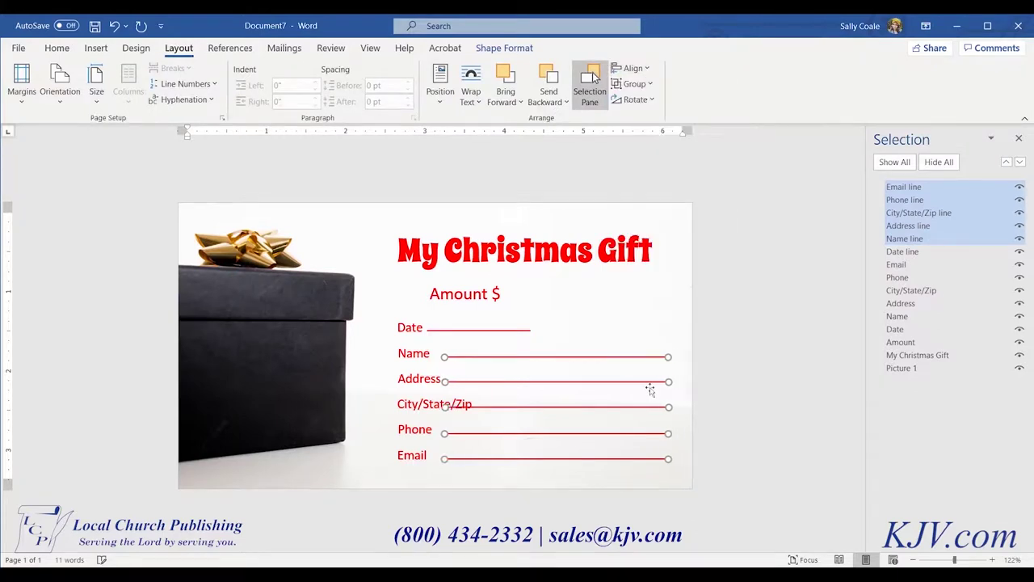
{"action": "key", "text": "Right"}
Adjust the left ends of the Name, Address, City/State/Zip, Phone and Email lines to start just after their labels
{"action": "left_click", "coordinate": [533, 334]}
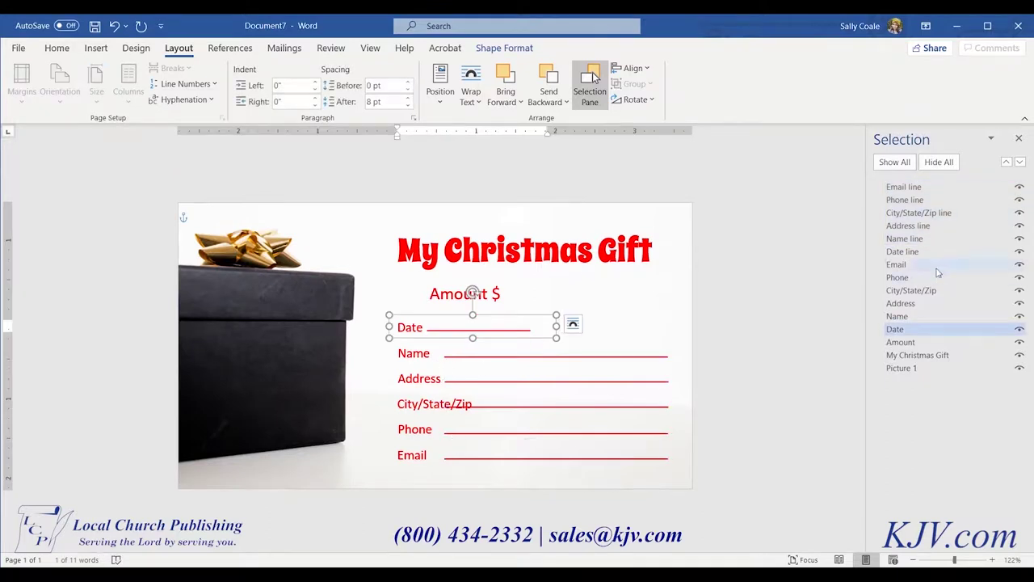
{"action": "left_click", "coordinate": [922, 239]}
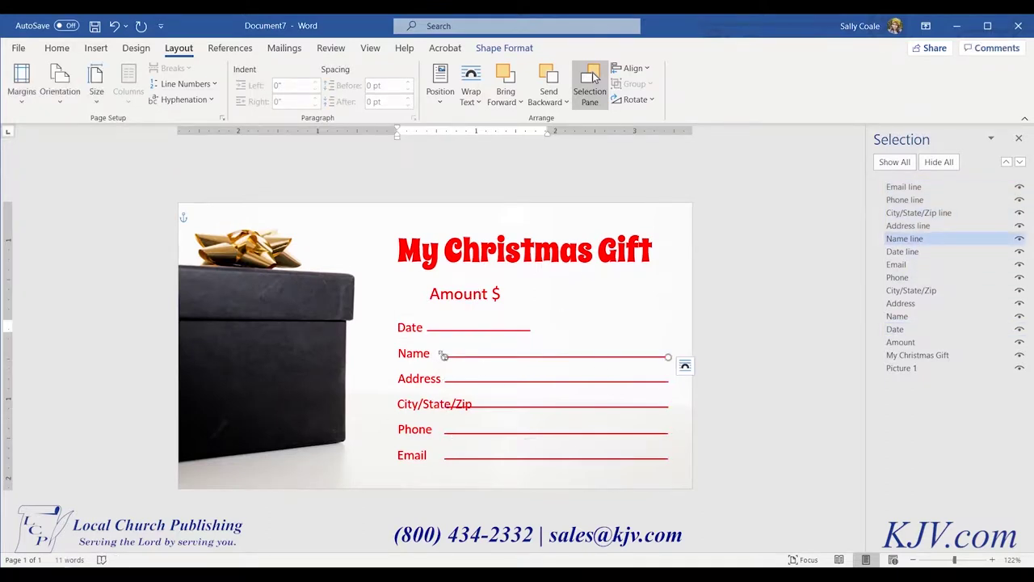
{"action": "left_click", "coordinate": [468, 381]}
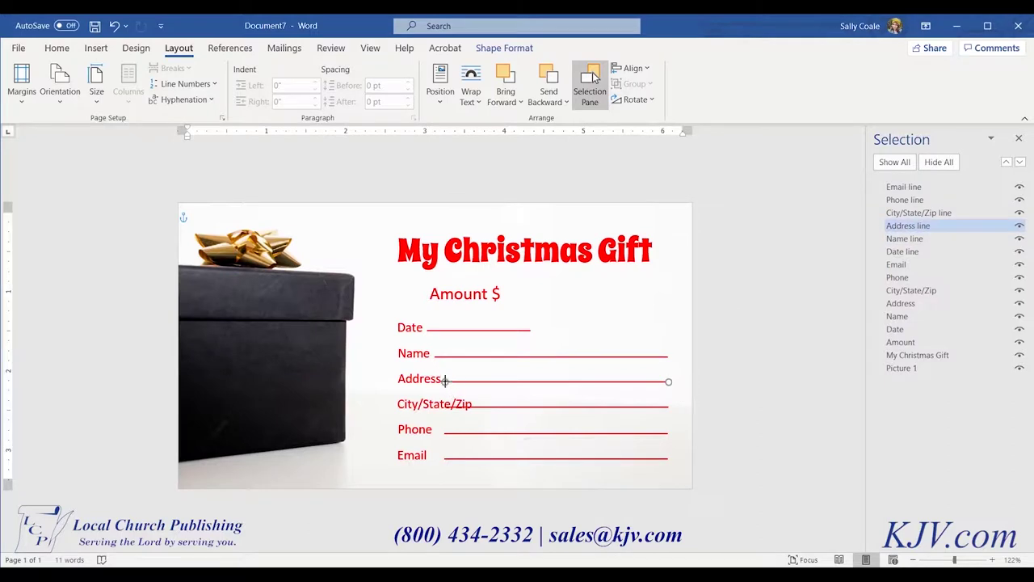
{"action": "left_click", "coordinate": [914, 214]}
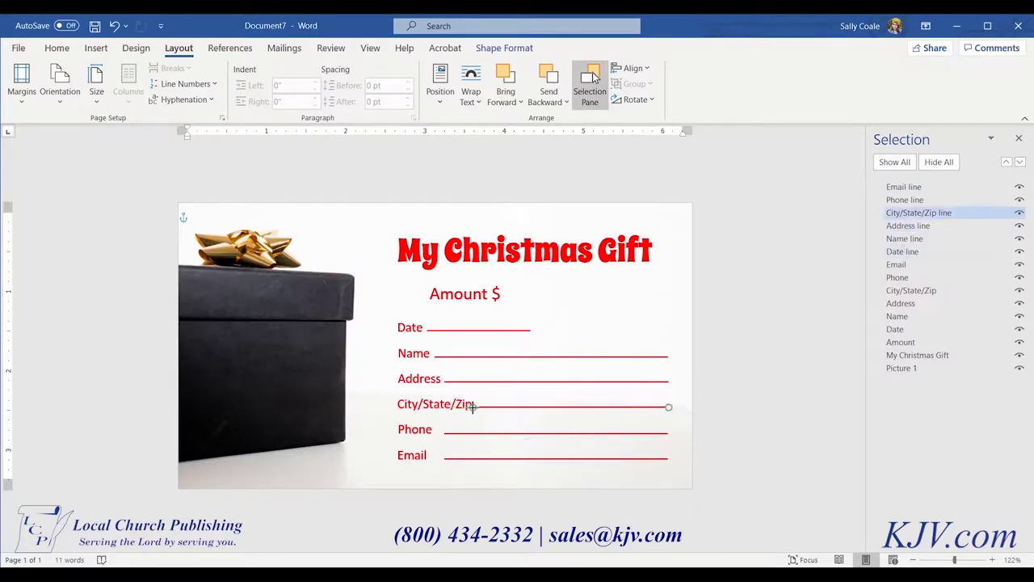
{"action": "key", "text": "Tab"}
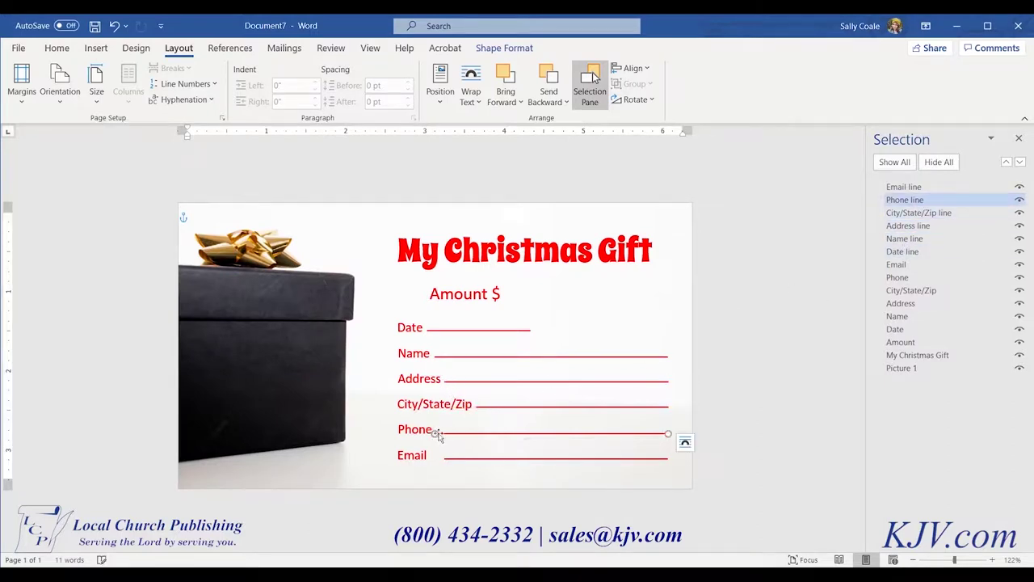
{"action": "key", "text": "Tab"}
{"action": "left_click_drag", "start_coordinate": [443, 458], "coordinate": [430, 458]}
Paste a copy of the Date line and place it directly after "Amount $"
{"action": "key", "text": "ctrl+v"}
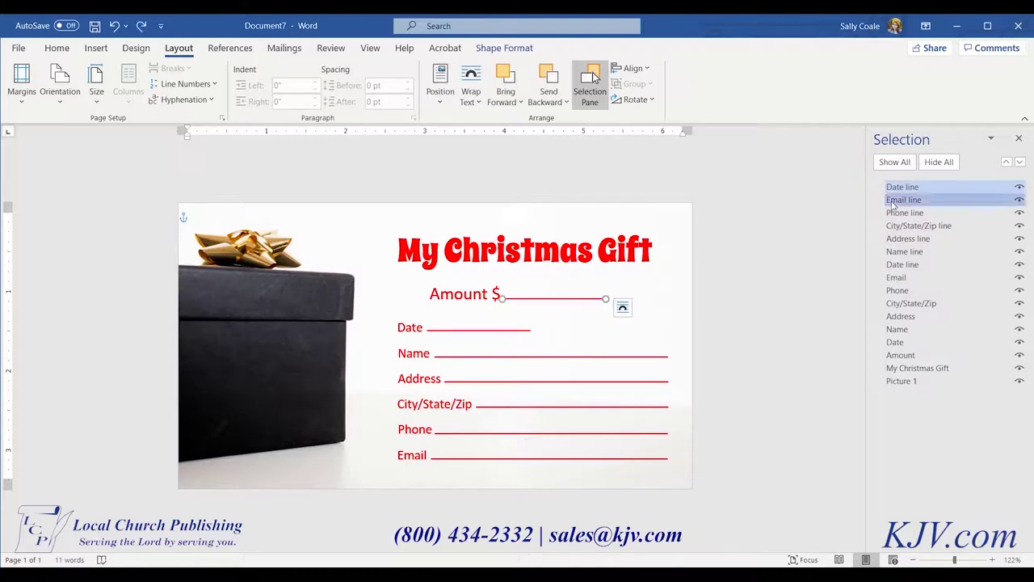
{"action": "left_click", "coordinate": [897, 200]}
{"action": "left_click", "coordinate": [660, 323]}
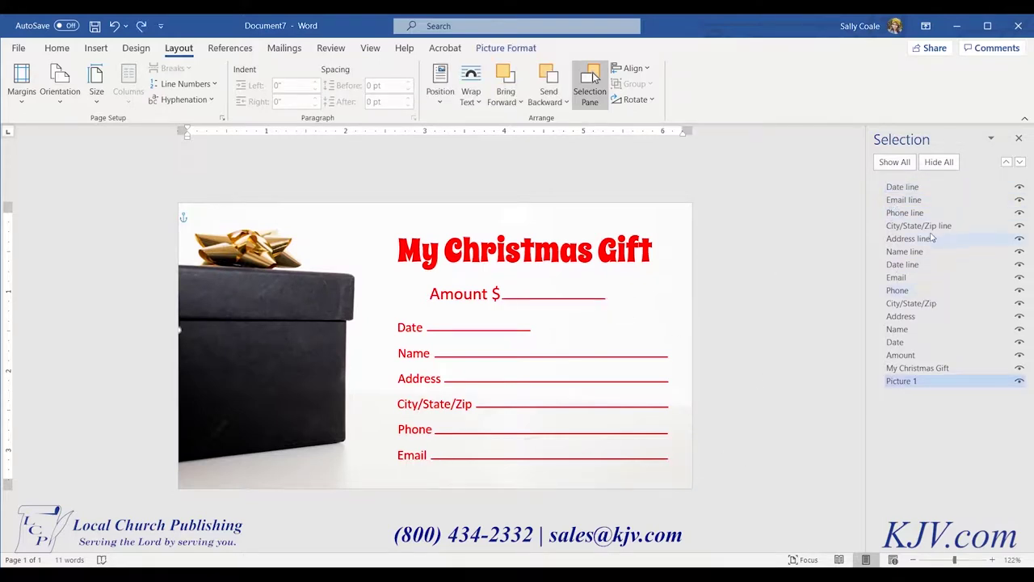
Distribute the six write-in lines from Date to Email evenly in the vertical direction
{"action": "left_click", "coordinate": [905, 201]}
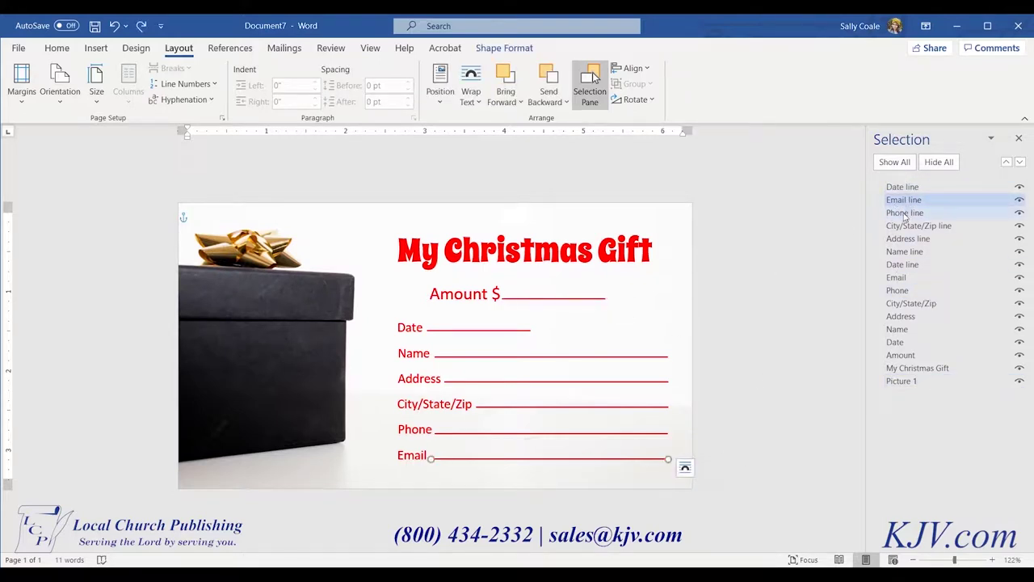
{"action": "left_click", "coordinate": [904, 212], "text": "ctrl"}
{"action": "left_click", "coordinate": [904, 226], "text": "ctrl"}
{"action": "left_click", "coordinate": [905, 238], "text": "ctrl"}
{"action": "left_click", "coordinate": [905, 252], "text": "ctrl"}
{"action": "left_click", "coordinate": [905, 264], "text": "ctrl"}
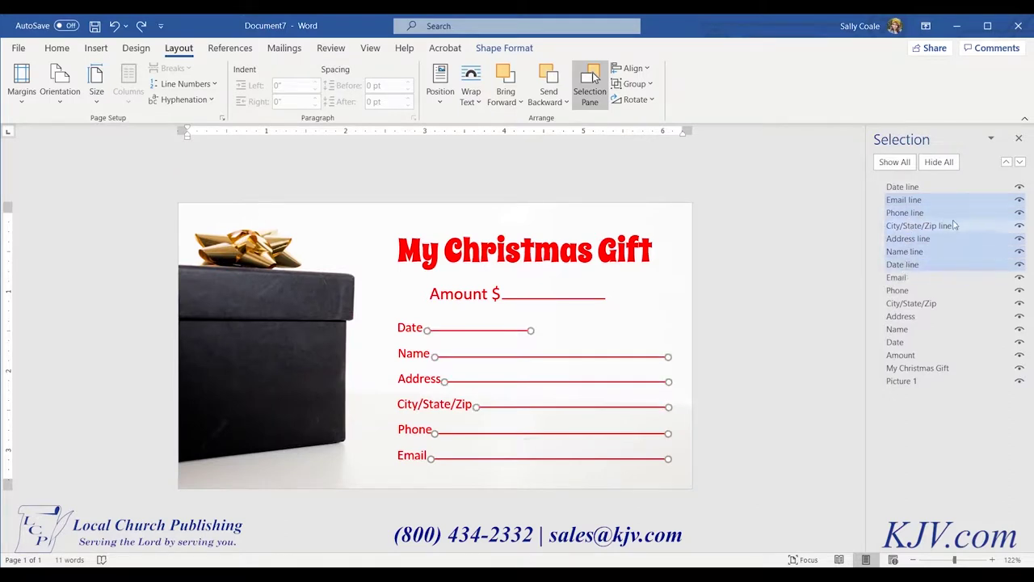
{"action": "left_click", "coordinate": [631, 68]}
{"action": "left_click", "coordinate": [671, 218]}
{"action": "left_click", "coordinate": [669, 332]}
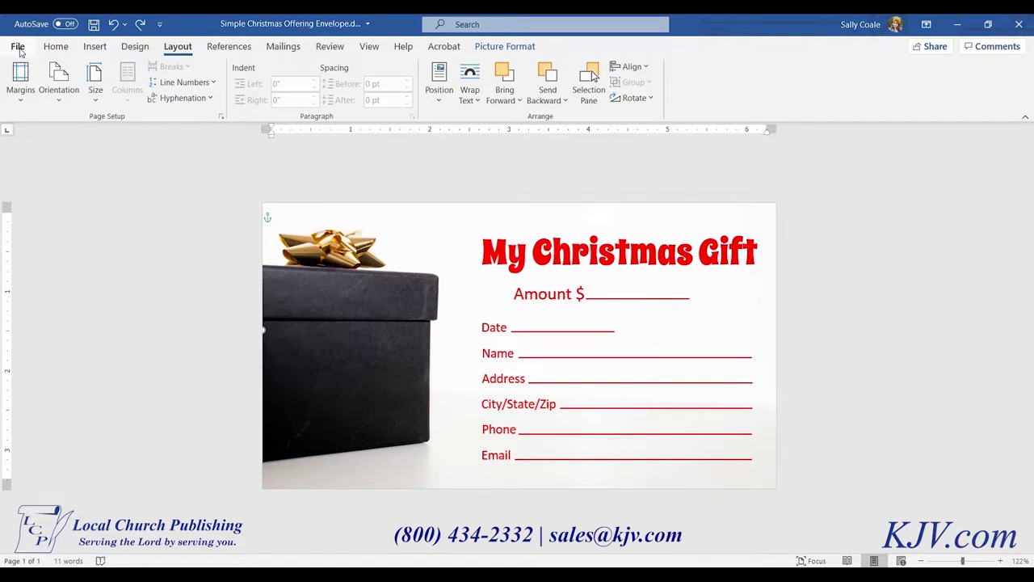
Open the print settings for the envelope and choose the Brother MFC-J460DW Printer
{"action": "left_click", "coordinate": [18, 47]}
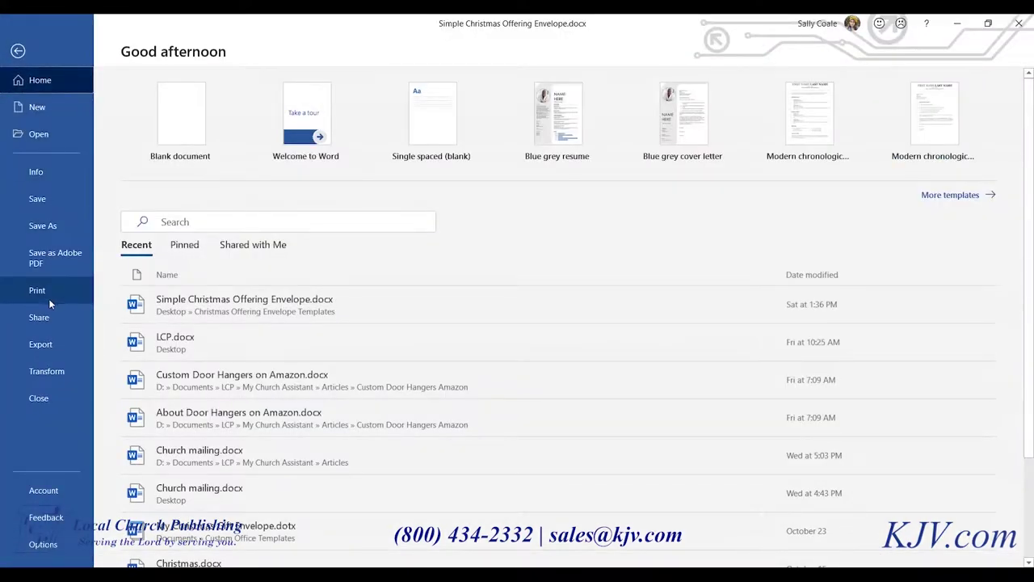
{"action": "left_click", "coordinate": [49, 301]}
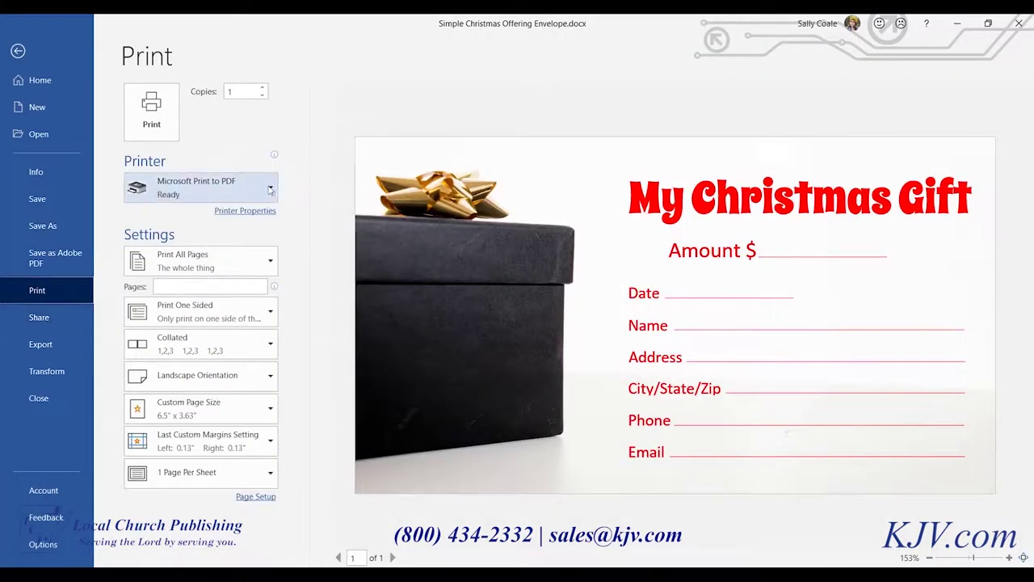
{"action": "left_click", "coordinate": [265, 186]}
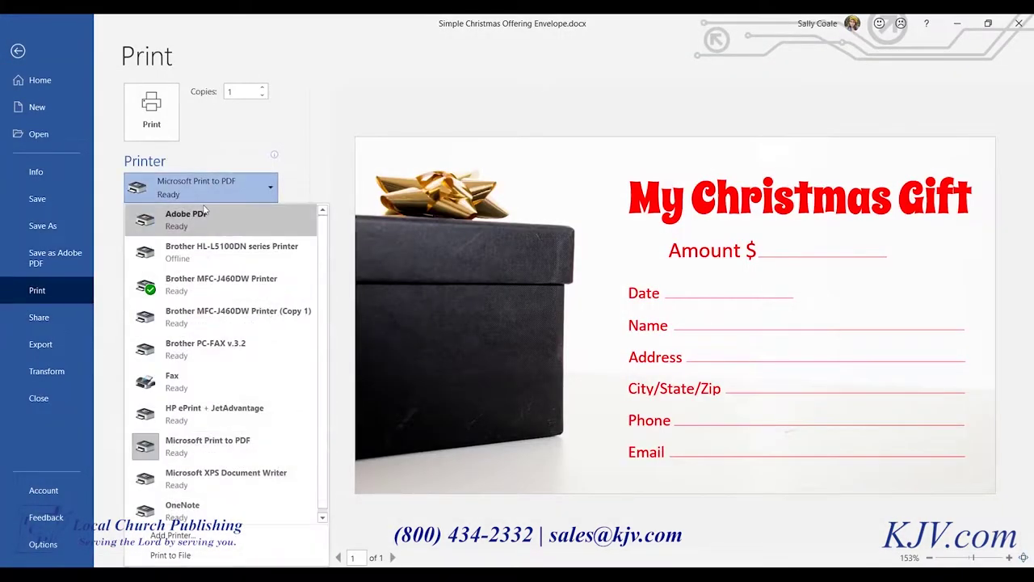
{"action": "left_click", "coordinate": [197, 280]}
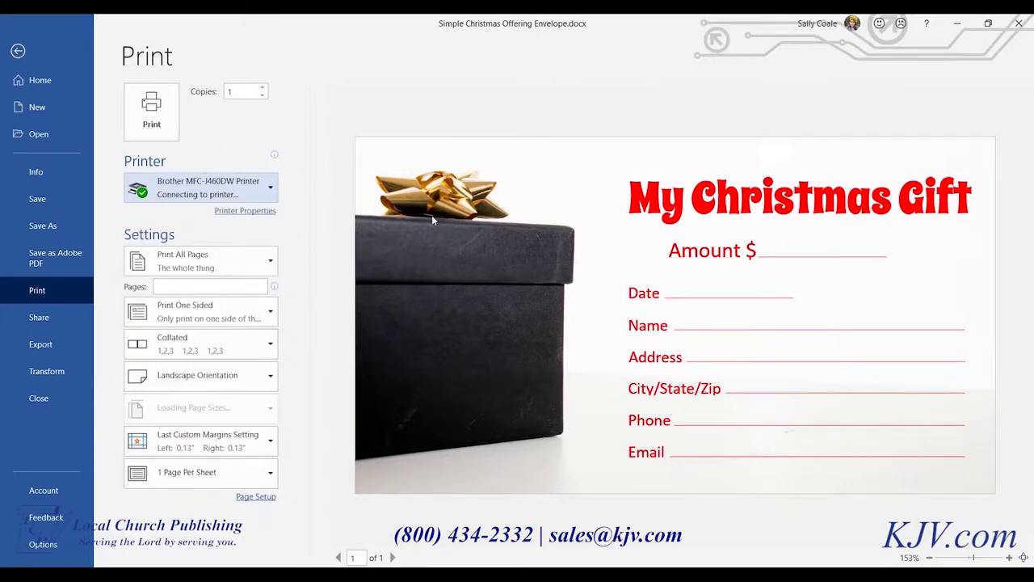